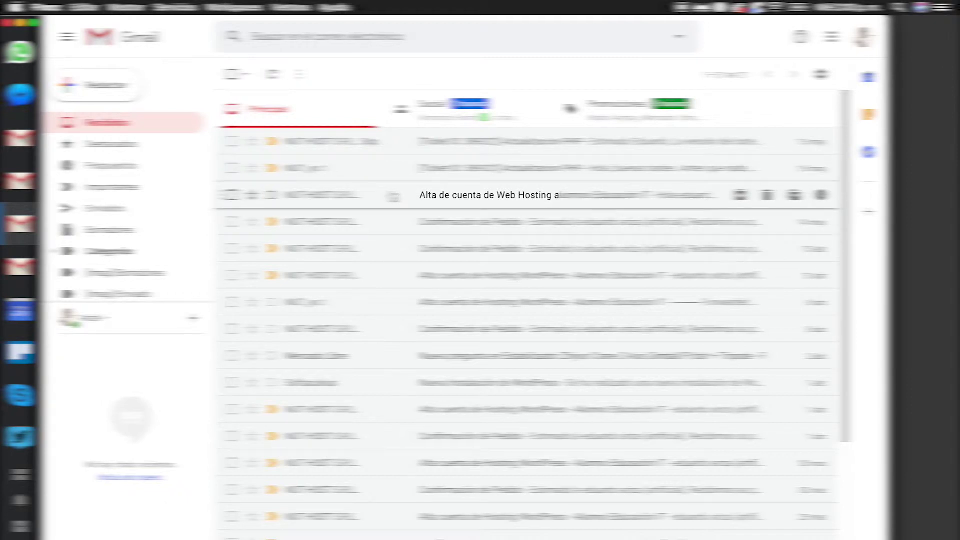
- Open the 'Alta de cuenta de Web Hosting' email, check its access details, and follow the cPanel URL
left_click(427, 195)
scroll(428, 291, "down", 5)
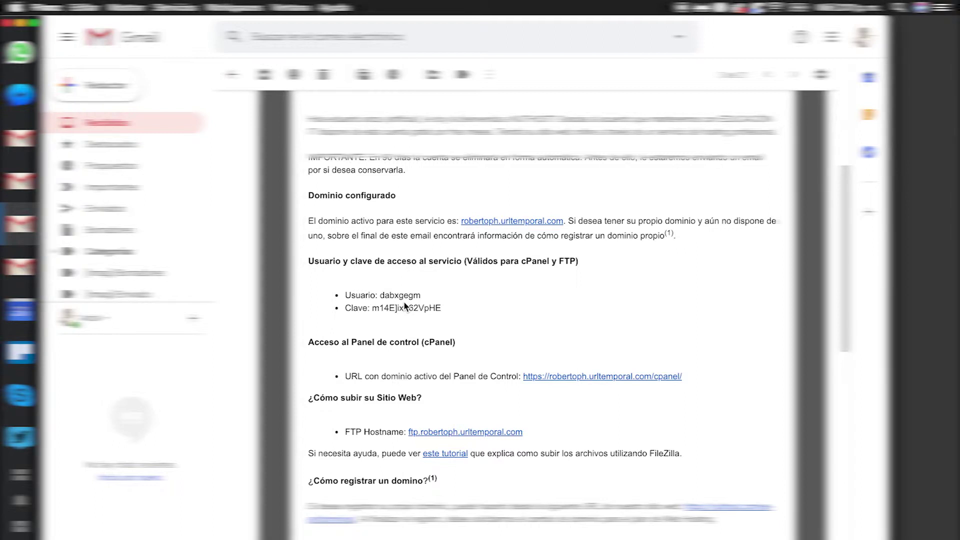
scroll(405, 305, "down", 1)
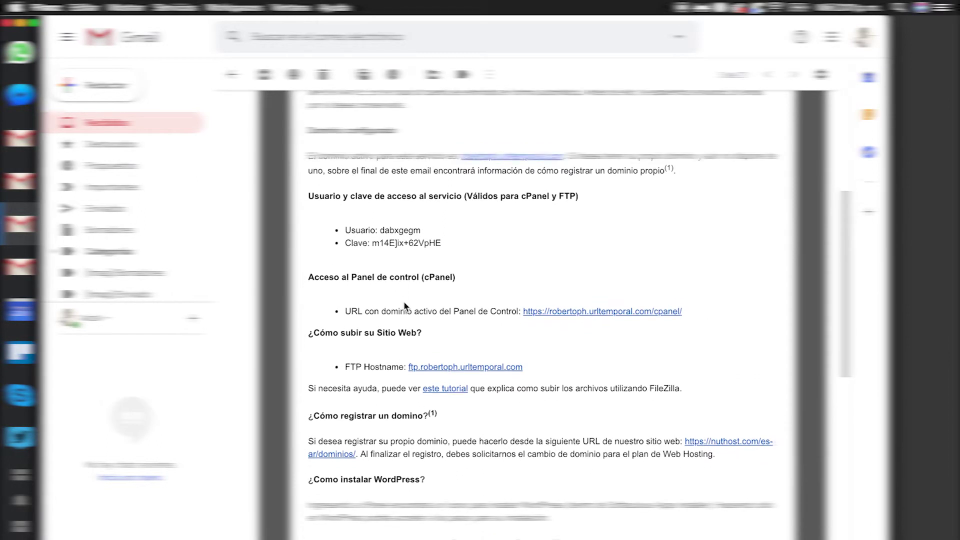
scroll(405, 306, "down", 1)
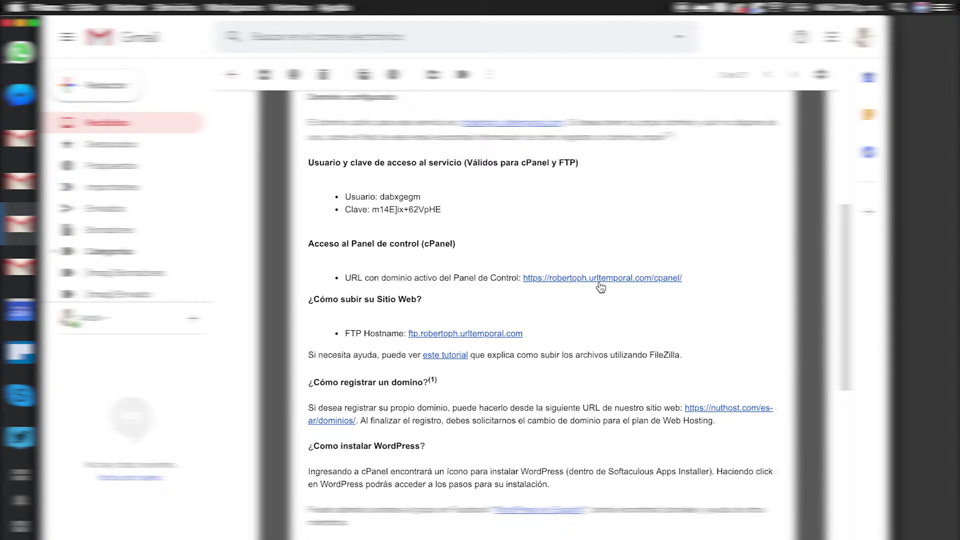
scroll(542, 228, "up", 1)
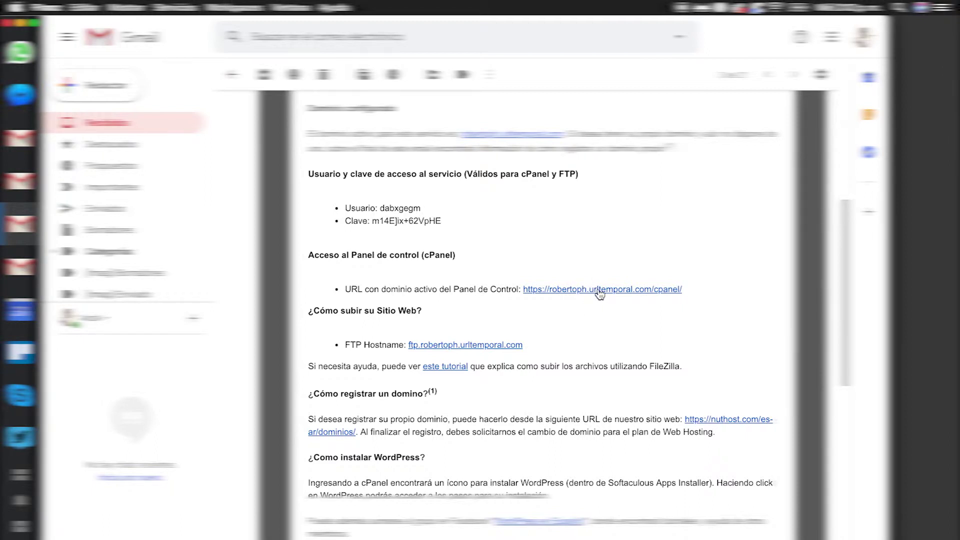
left_click(601, 291)
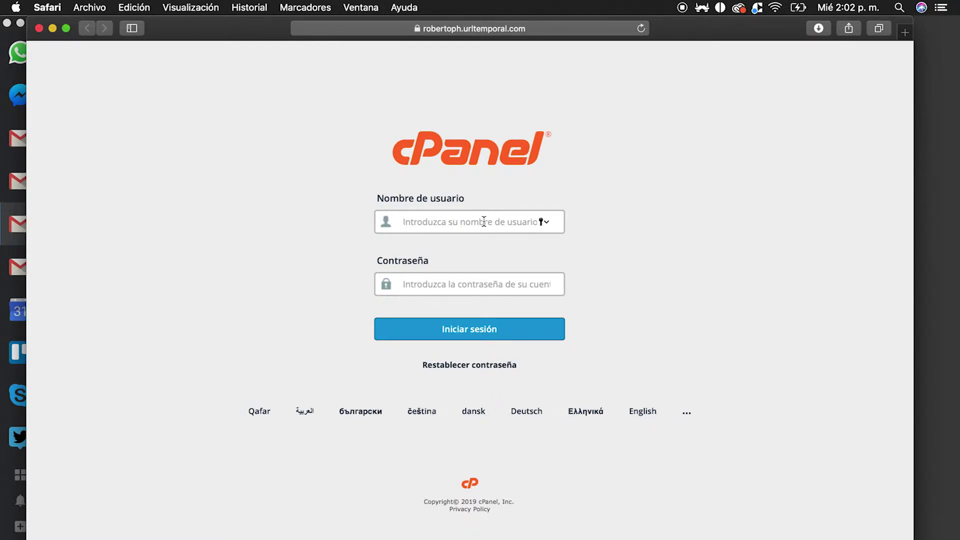
- Copy the account username from the welcome email into cPanel's Nombre de usuario field
key("super+Tab")
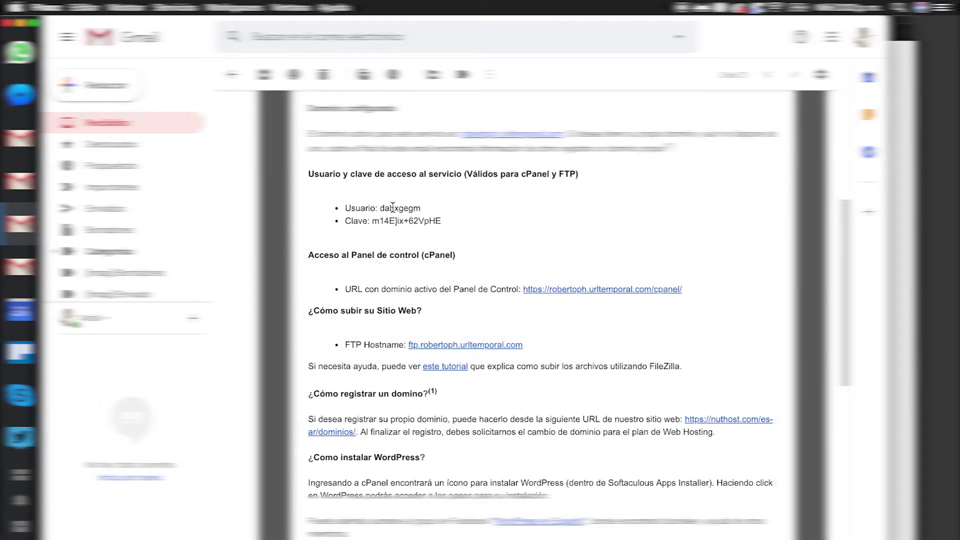
triple_click(393, 207)
left_click(393, 208)
left_click_drag(380, 208, 422, 210)
key("super+c")
key("super+Tab")
left_click(439, 220)
key("super+v")
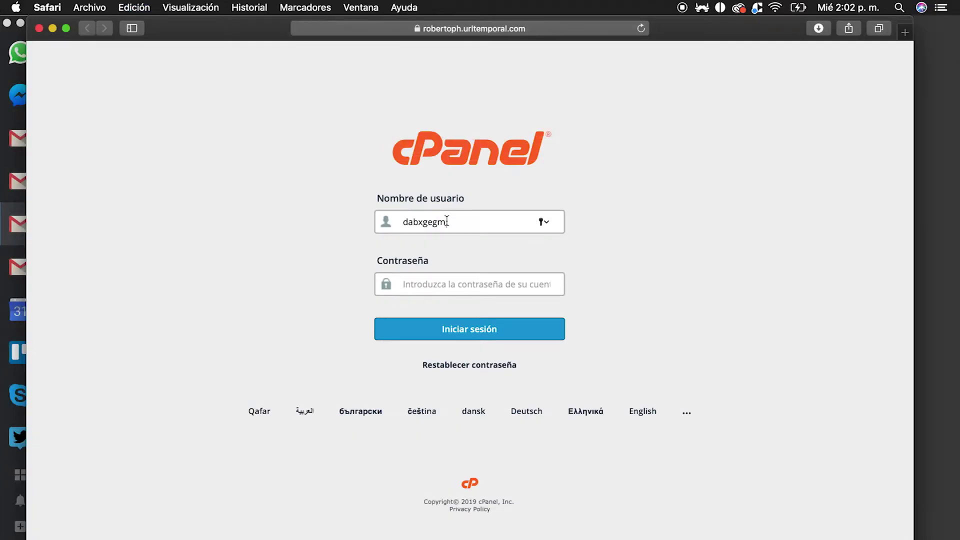
- Paste the account password into Contraseña, sign in, and decline saving the password
key("super+Tab")
left_click_drag(372, 221, 442, 222)
key("super+c")
key("super+Tab")
left_click(436, 282)
key("super+v")
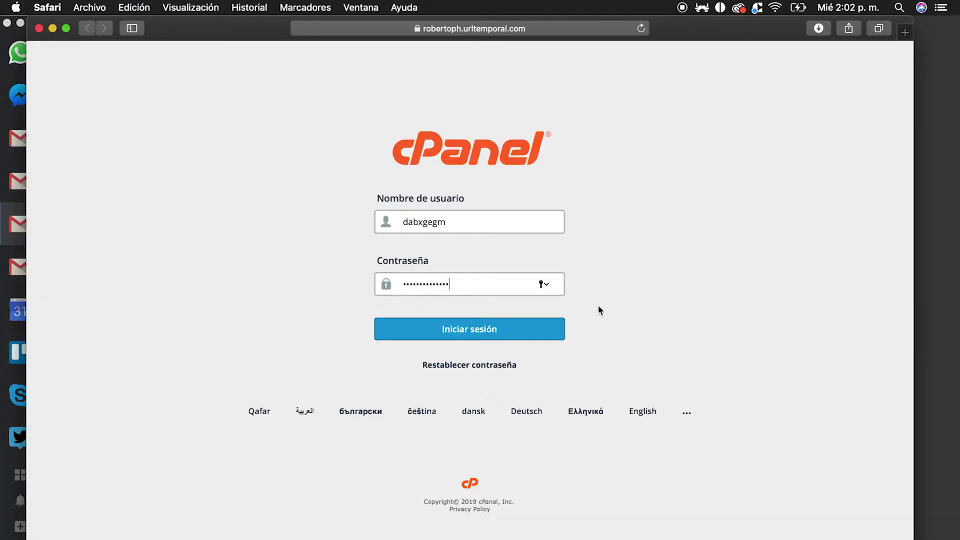
left_click(468, 339)
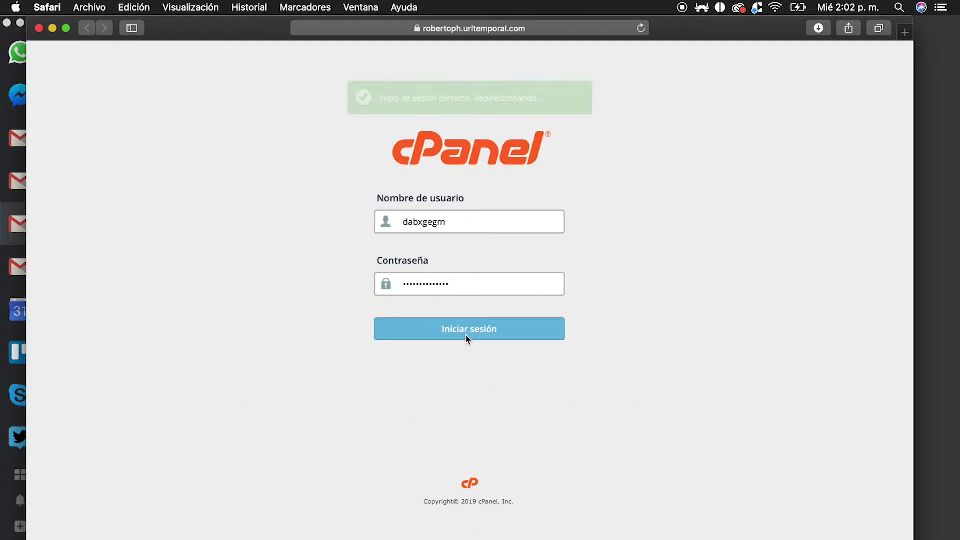
left_click(522, 109)
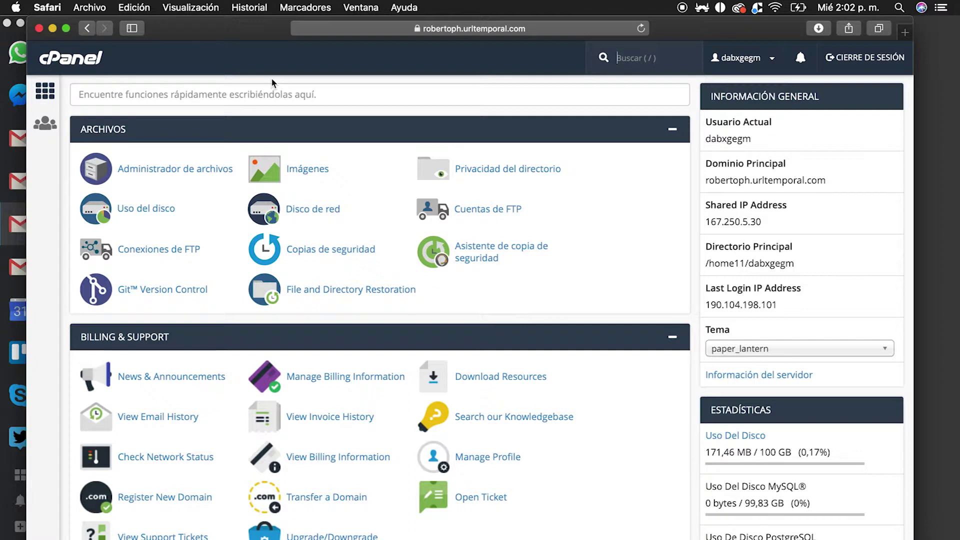
- Scroll through the cPanel dashboard's Archivos and Bases de datos sections, then return to the top
scroll(261, 205, "down", 5)
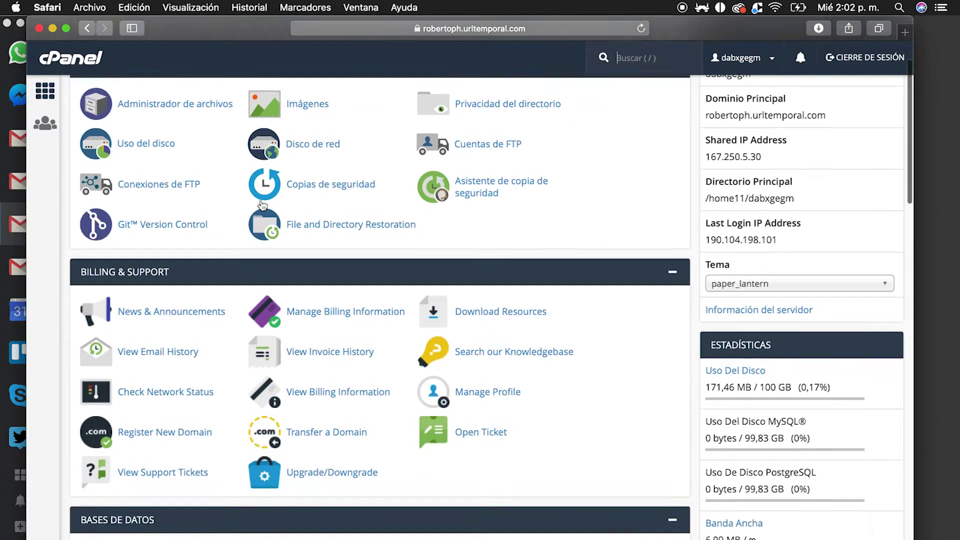
scroll(261, 205, "up", 6)
scroll(262, 205, "down", 20)
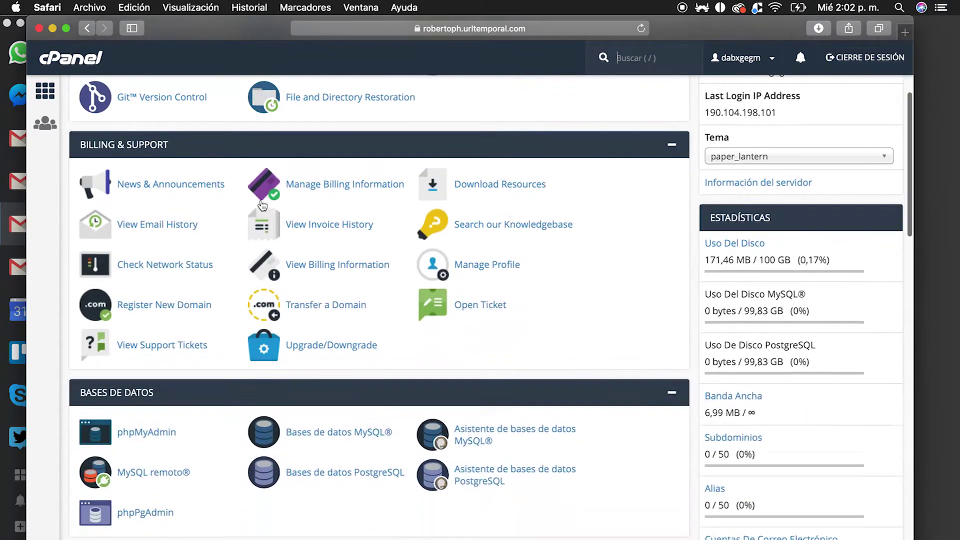
scroll(262, 205, "down", 20)
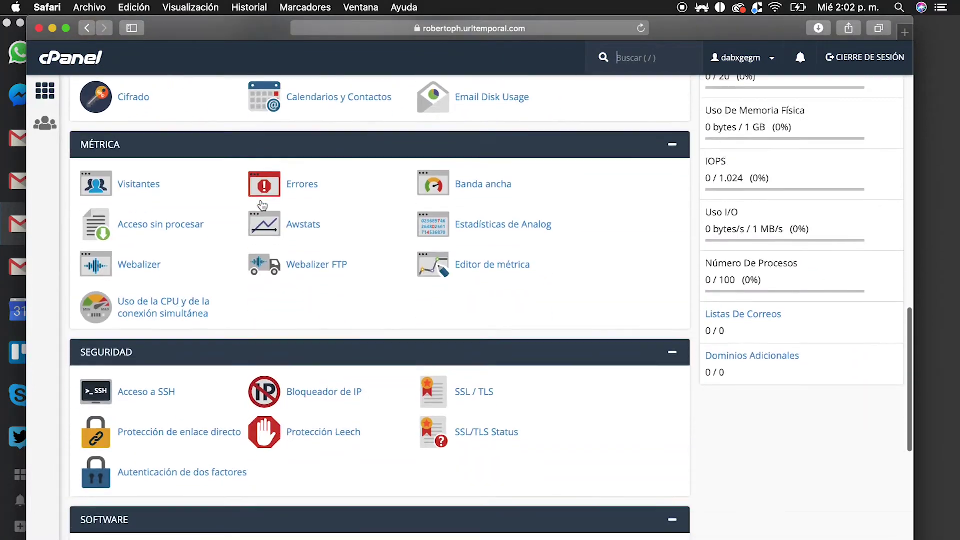
scroll(262, 202, "up", 20)
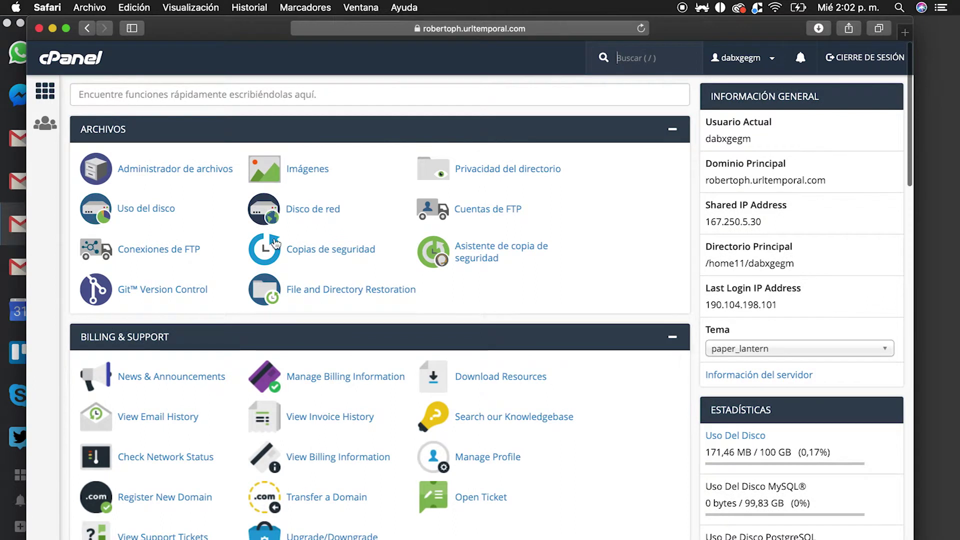
scroll(274, 243, "down", 10)
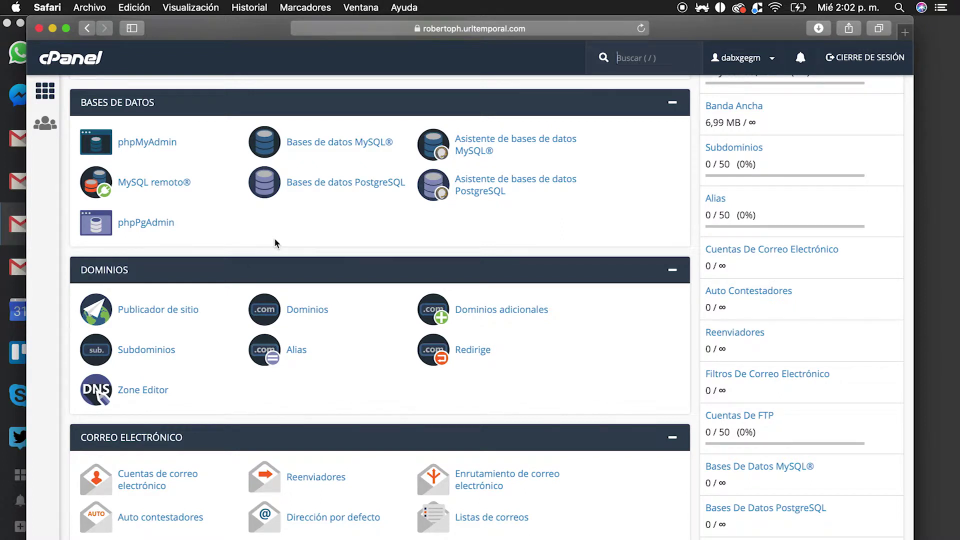
scroll(275, 243, "up", 8)
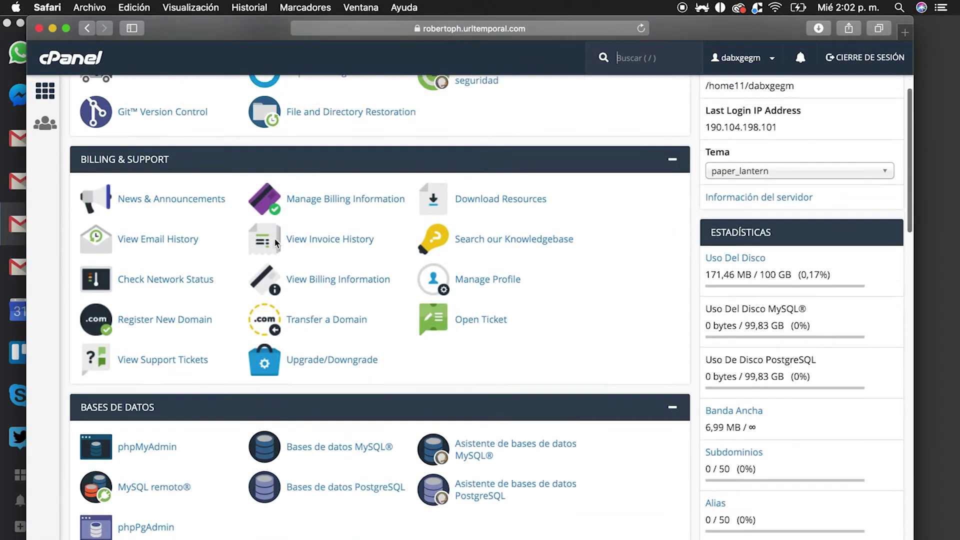
scroll(275, 241, "up", 3)
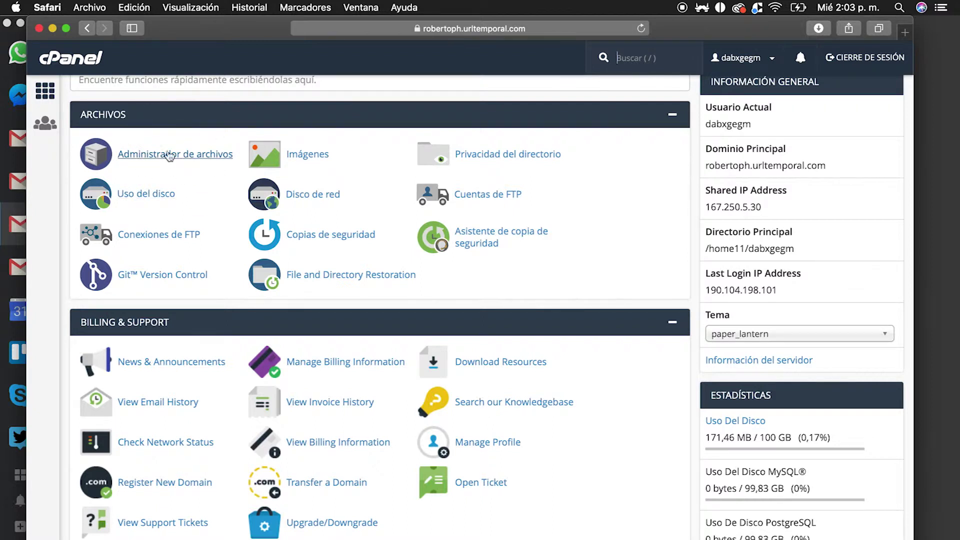
scroll(313, 321, "down", 5)
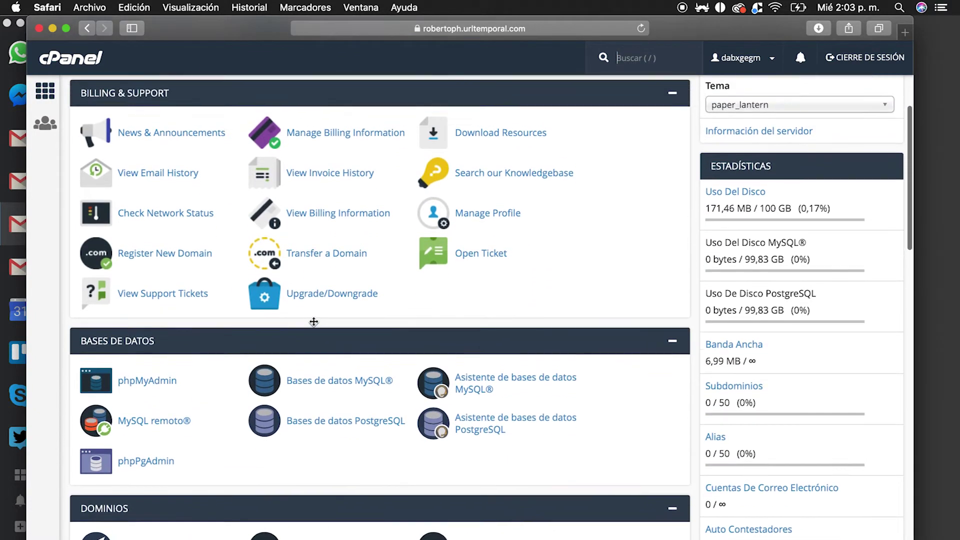
scroll(313, 321, "down", 2)
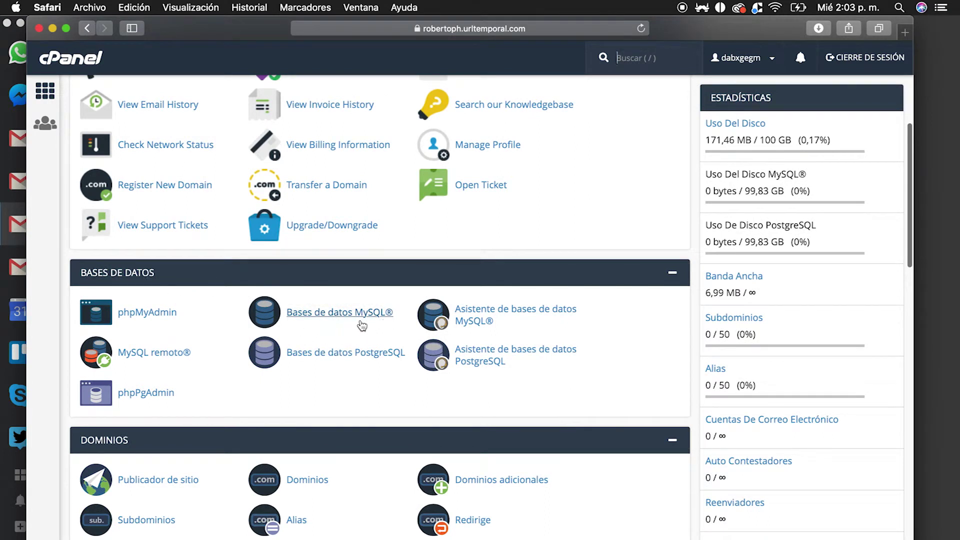
scroll(362, 326, "up", 2)
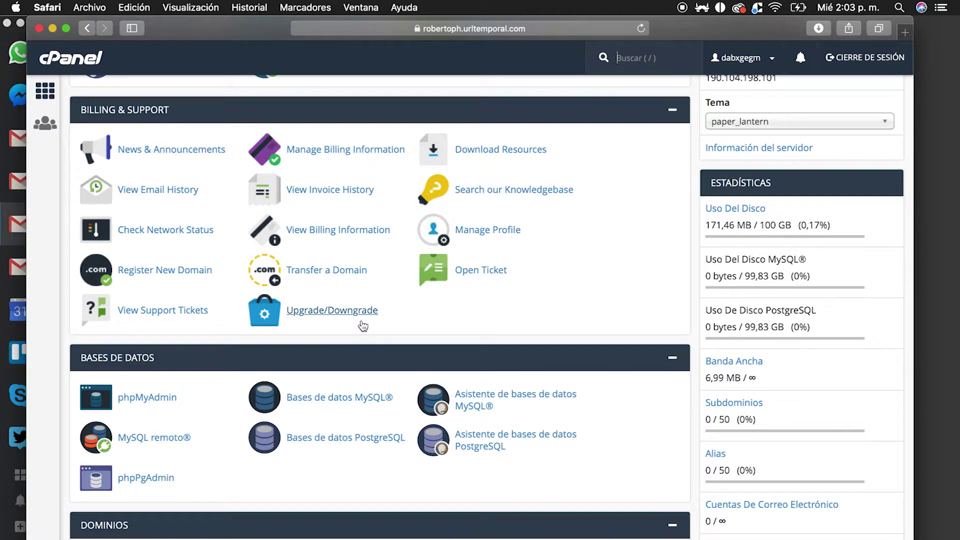
scroll(363, 325, "up", 5)
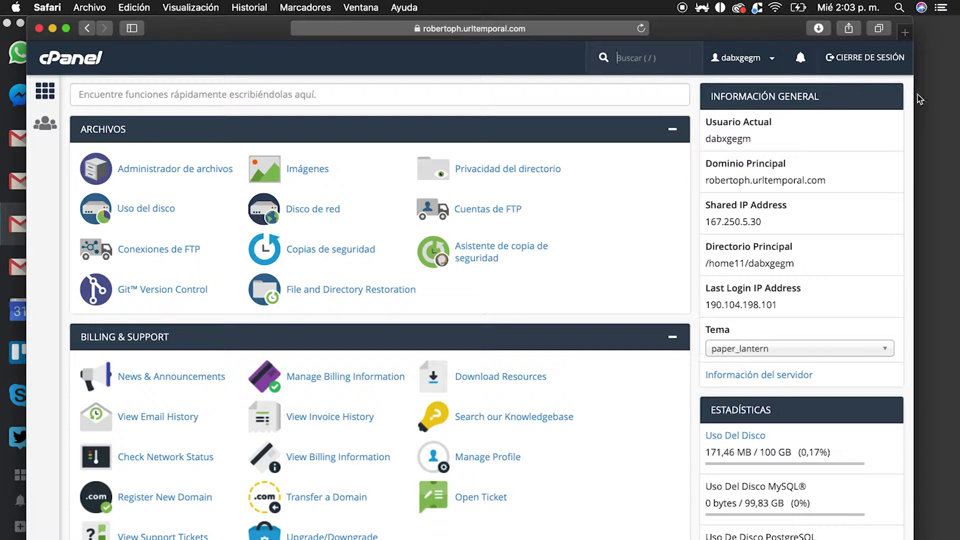
- Go to wordpress.org in a new tab and download WordPress 5.2.1 from the Get WordPress page
left_click(907, 35)
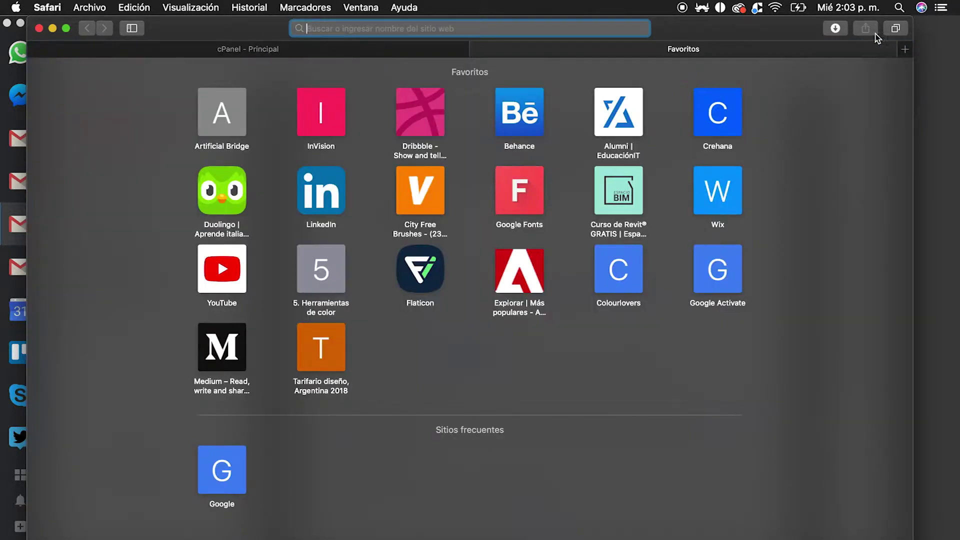
type("w")
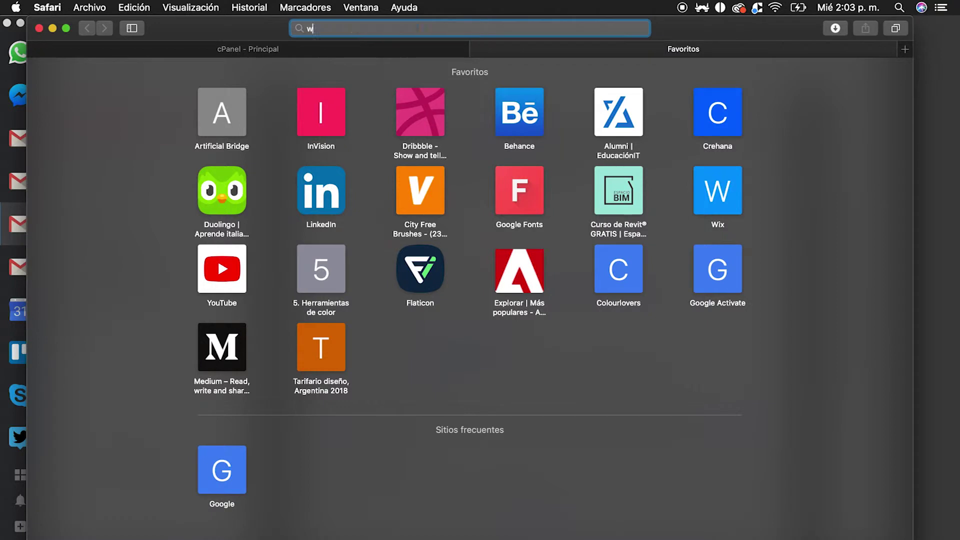
type("ordpre")
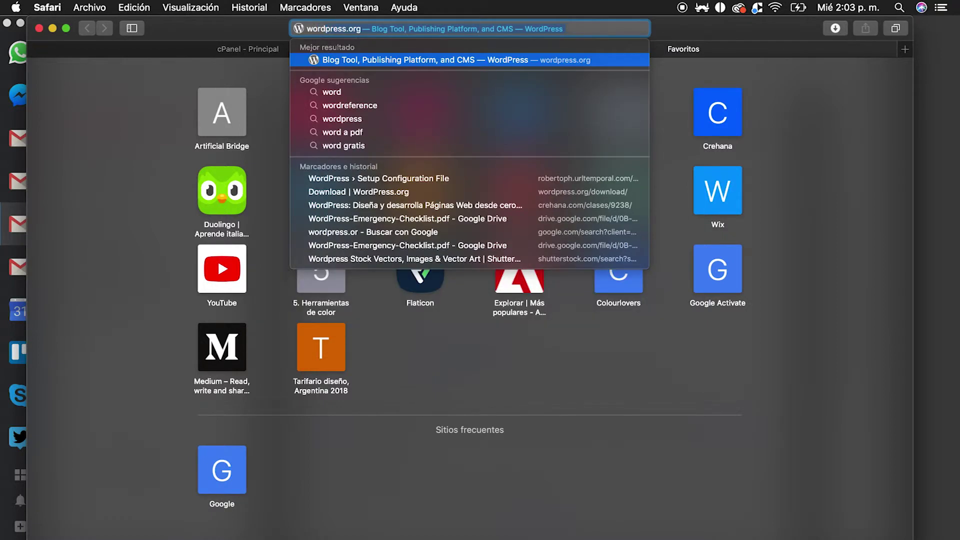
type("ss.org")
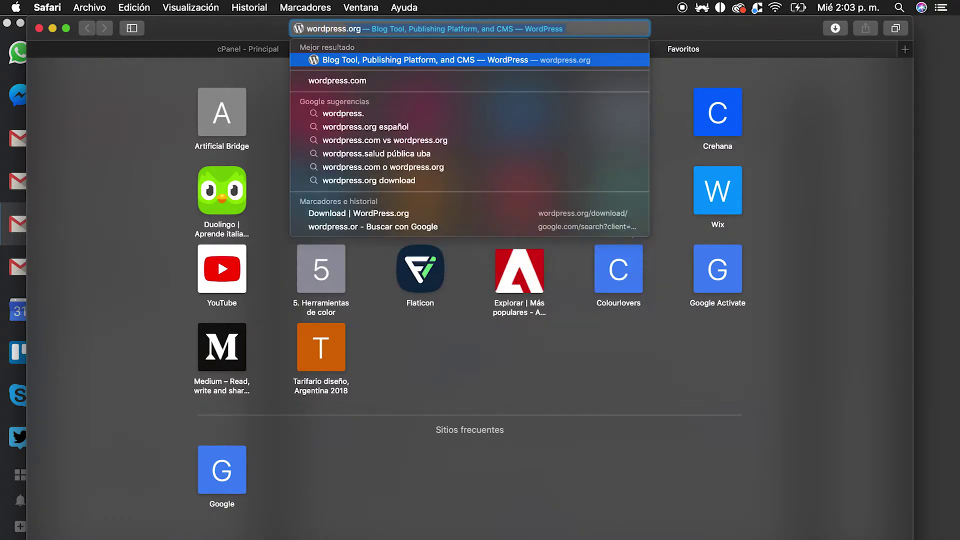
key("Return")
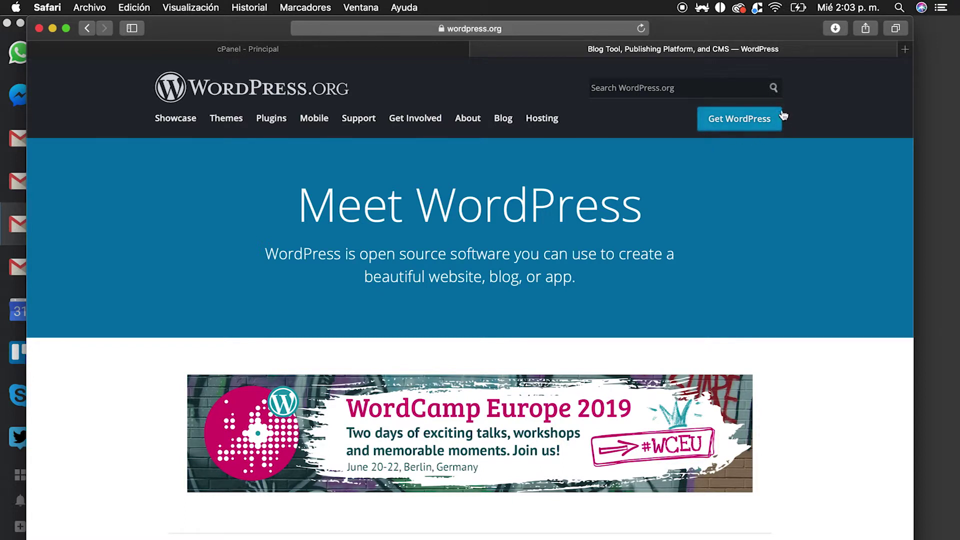
left_click(754, 123)
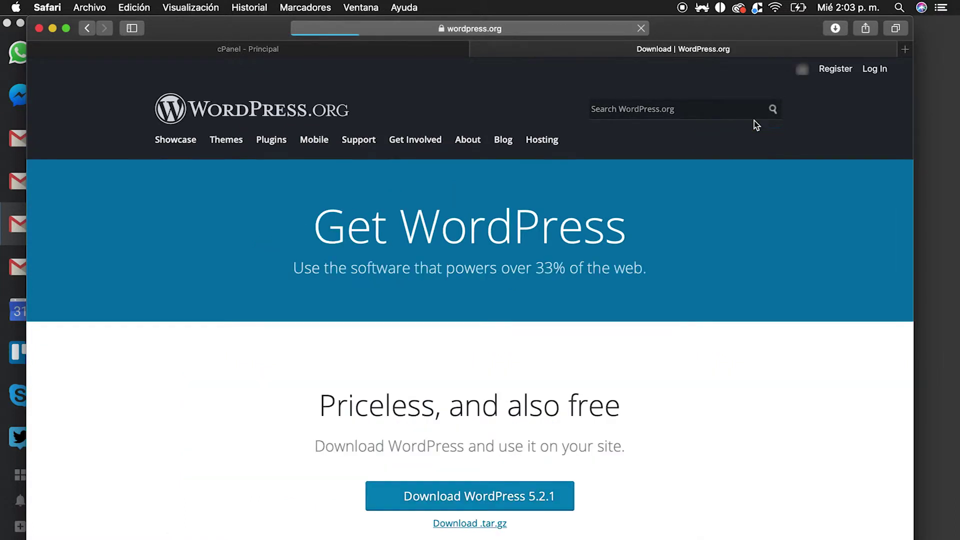
scroll(658, 320, "down", 3)
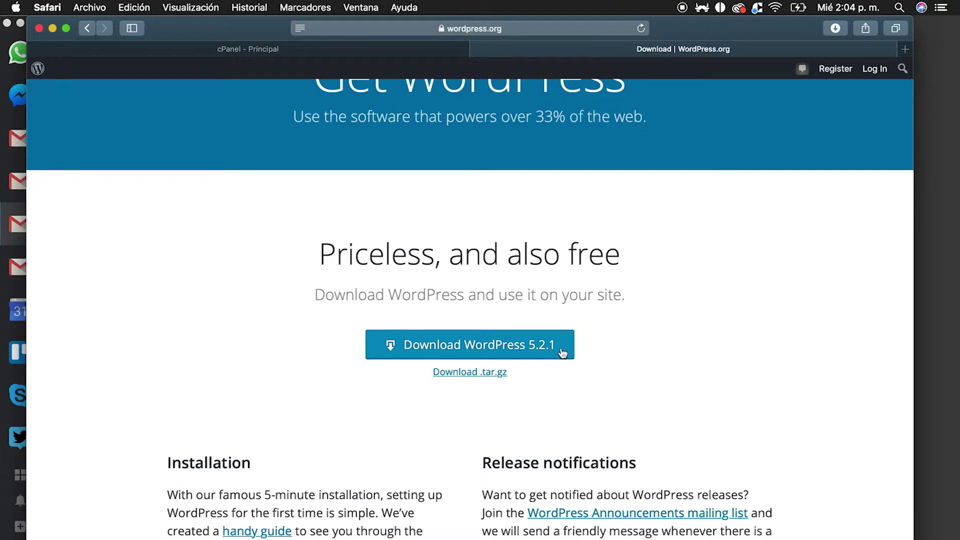
left_click(466, 351)
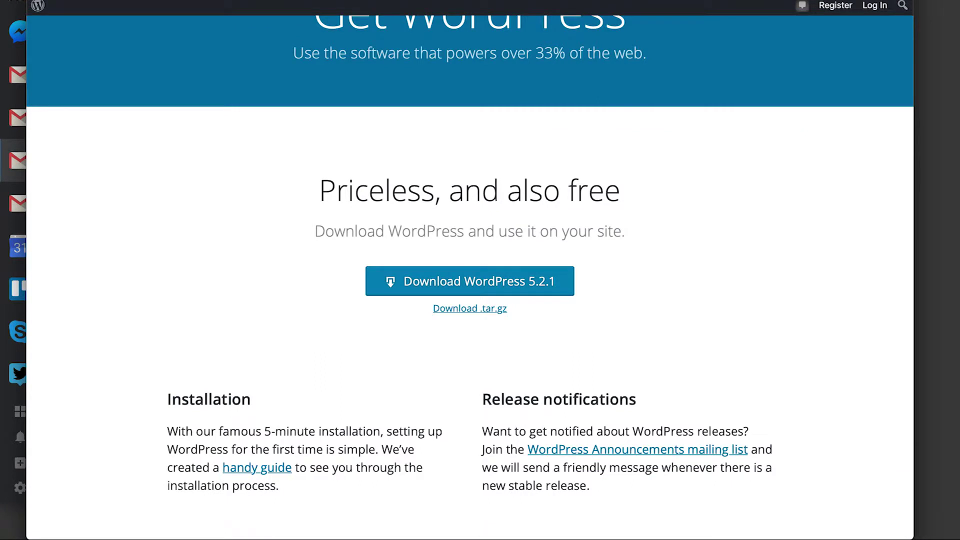
- In Finder's Descargas folder, compress the wordpress folder into wordpress.zip
mouse_move(319, 531)
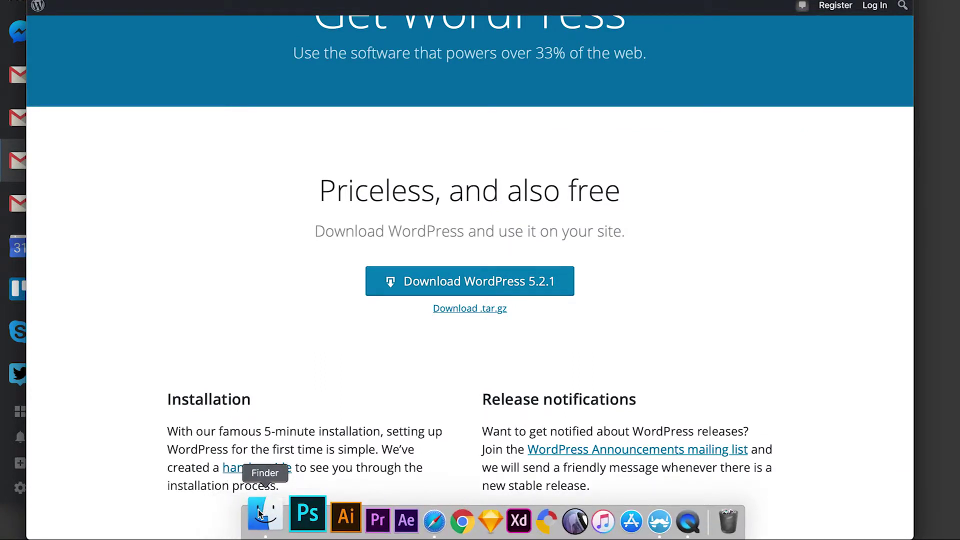
left_click(259, 515)
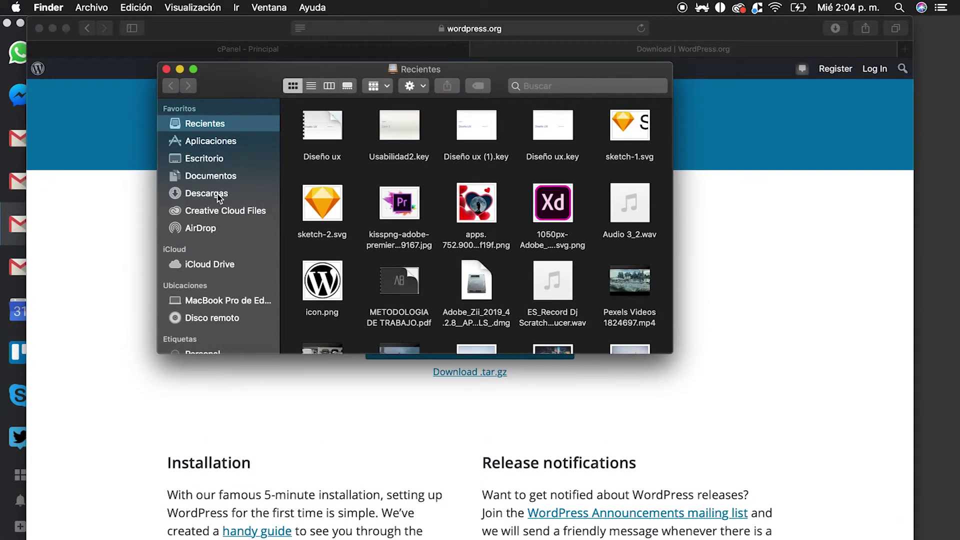
left_click(220, 133)
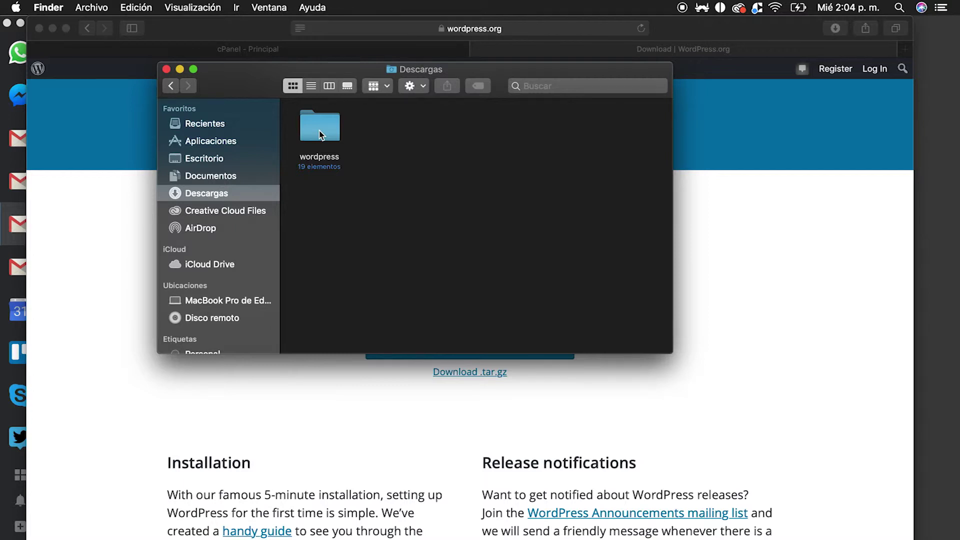
left_click(319, 133)
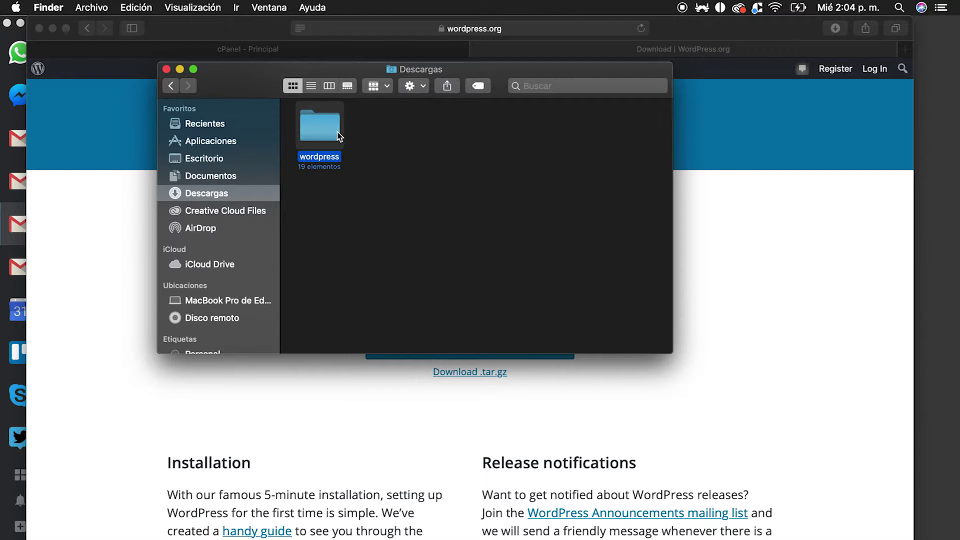
right_click(325, 134)
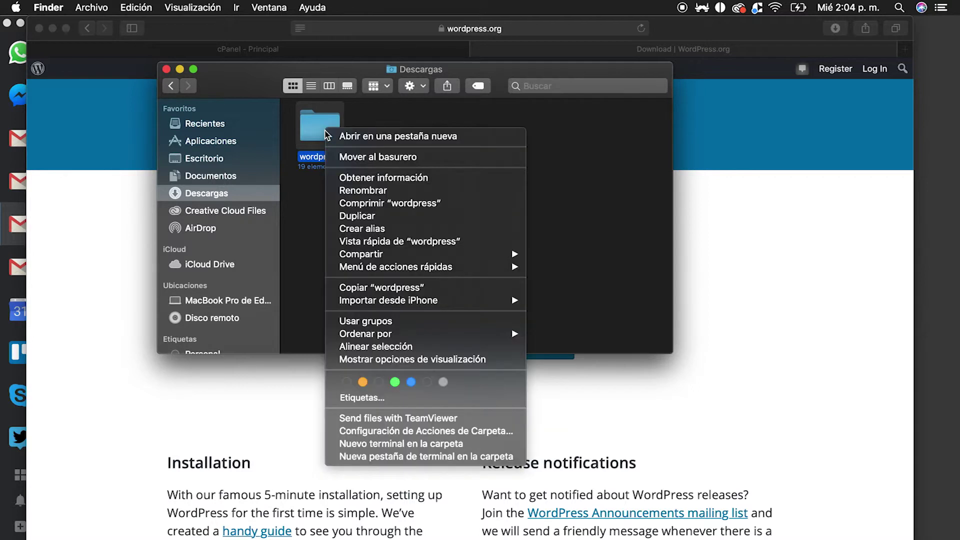
left_click(390, 204)
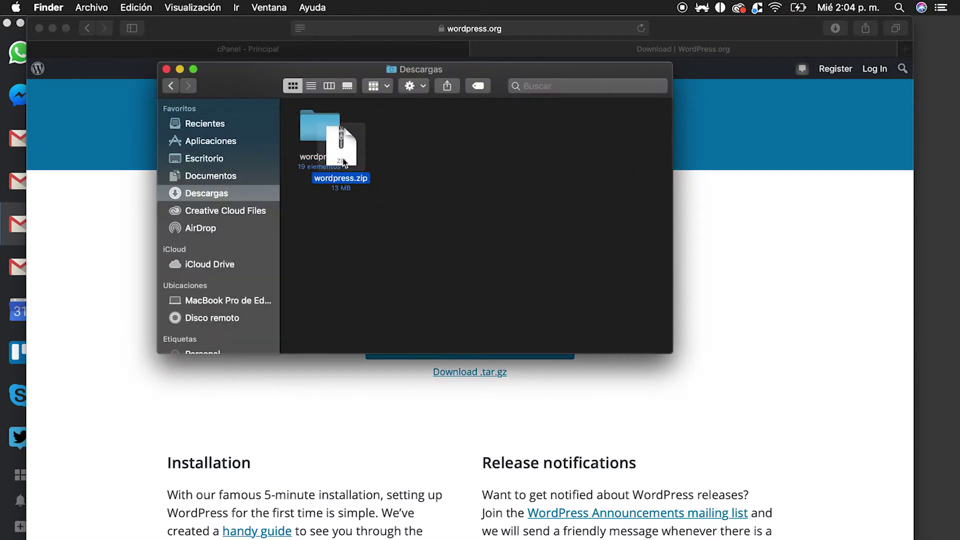
- Place wordpress.zip beside the folder, close the Finder window, and return to the browser
left_click_drag(350, 160, 403, 148)
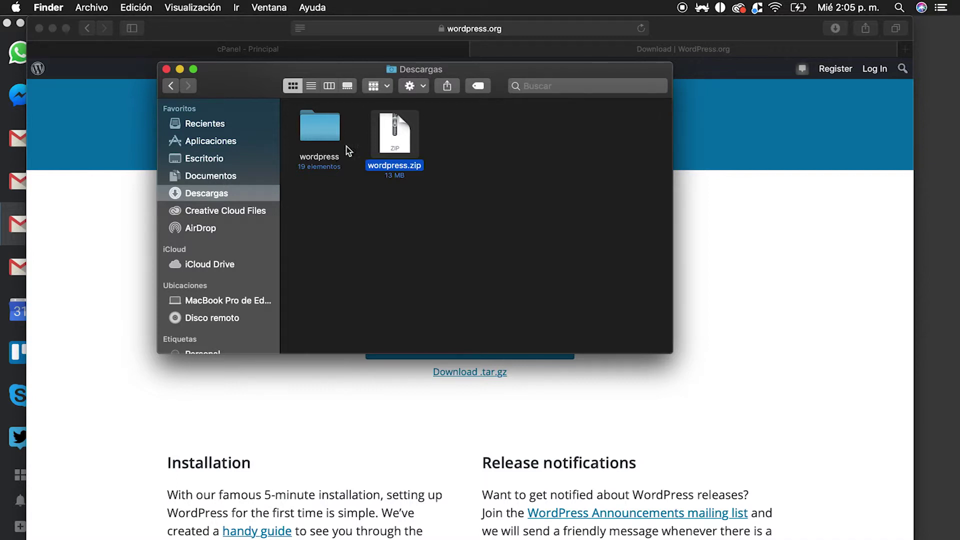
left_click_drag(395, 136, 380, 132)
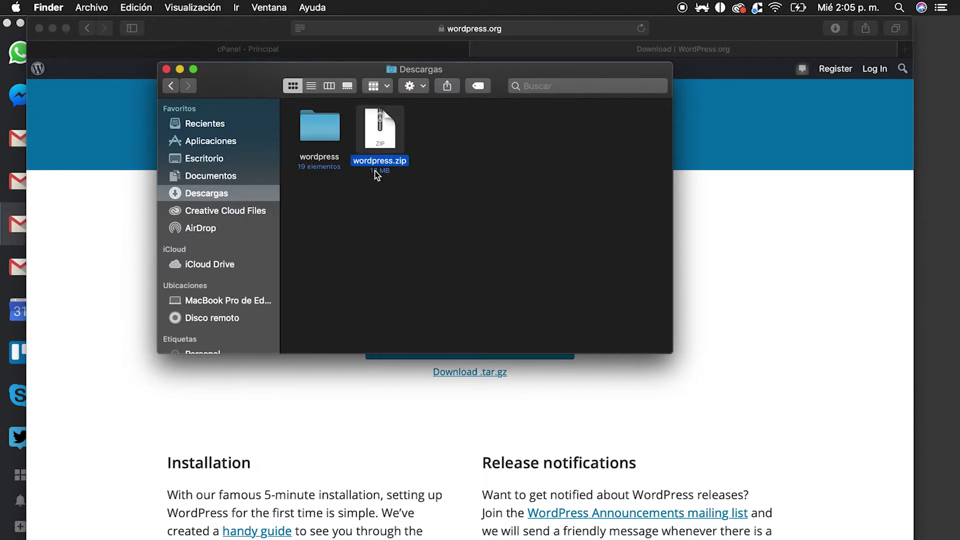
left_click(167, 69)
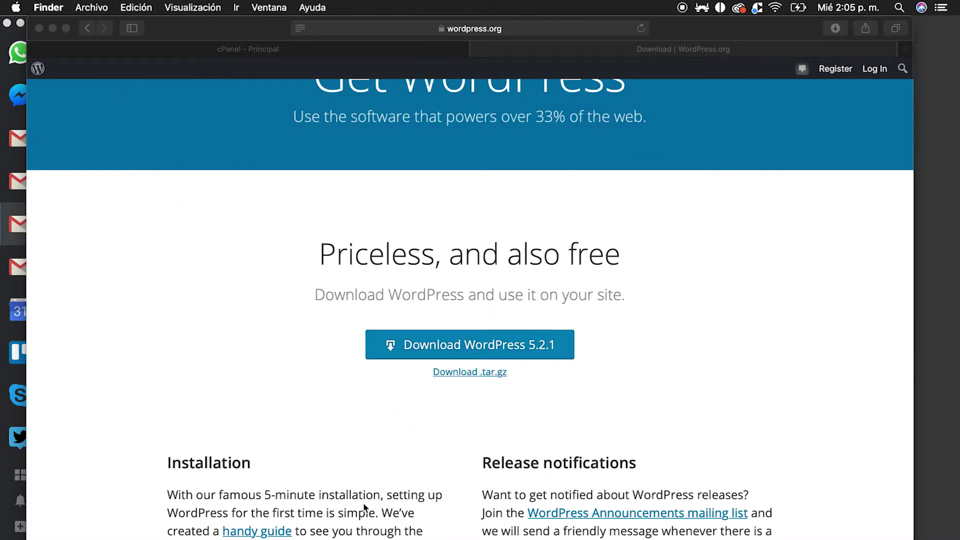
left_click(576, 50)
- Close the WordPress.org tab and open Administrador de archivos at the empty public_html folder
left_click(478, 50)
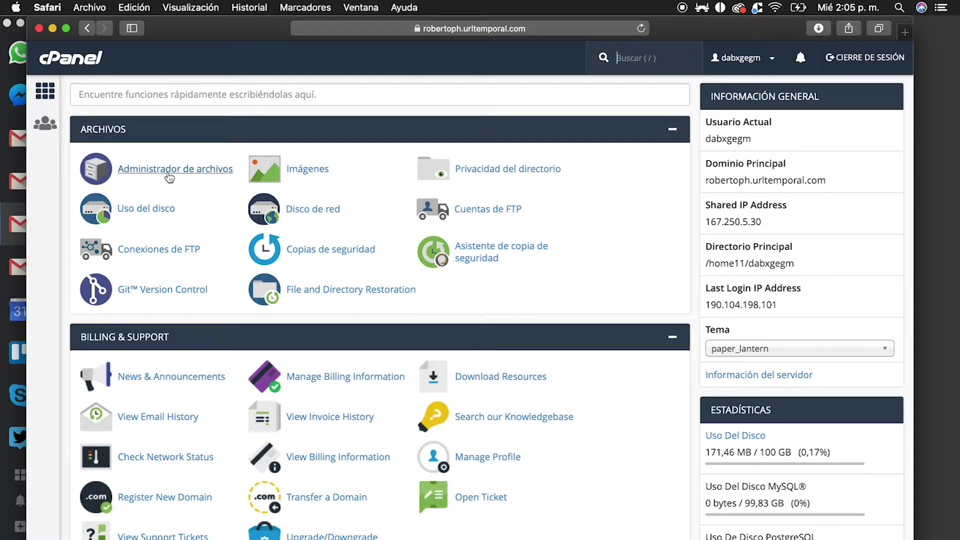
left_click(169, 174)
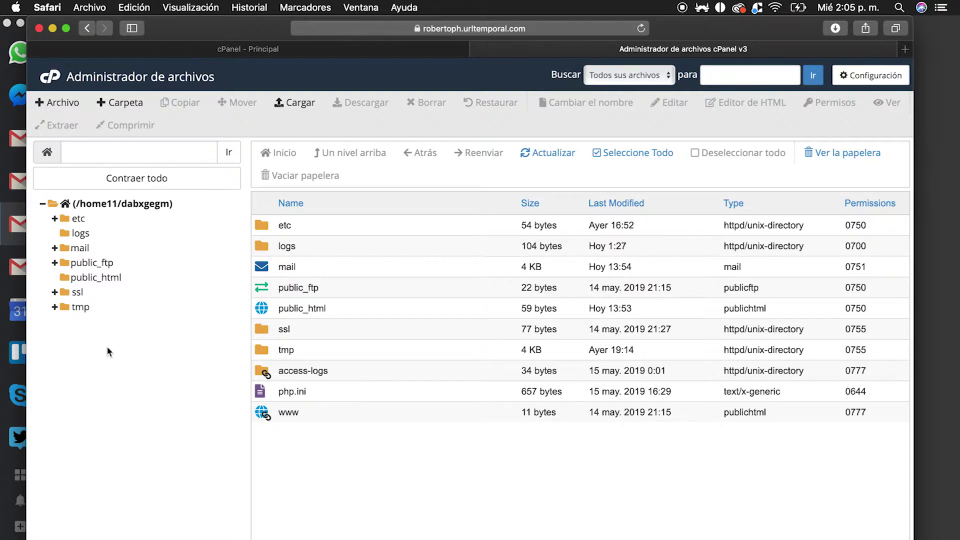
left_click(85, 278)
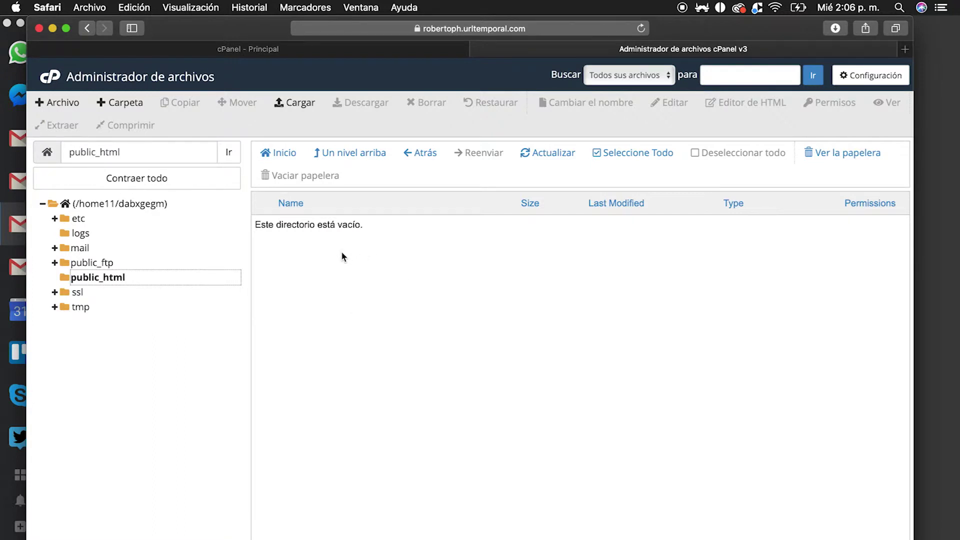
- Upload wordpress.zip from Descargas to public_html through the Cargar page
left_click(306, 104)
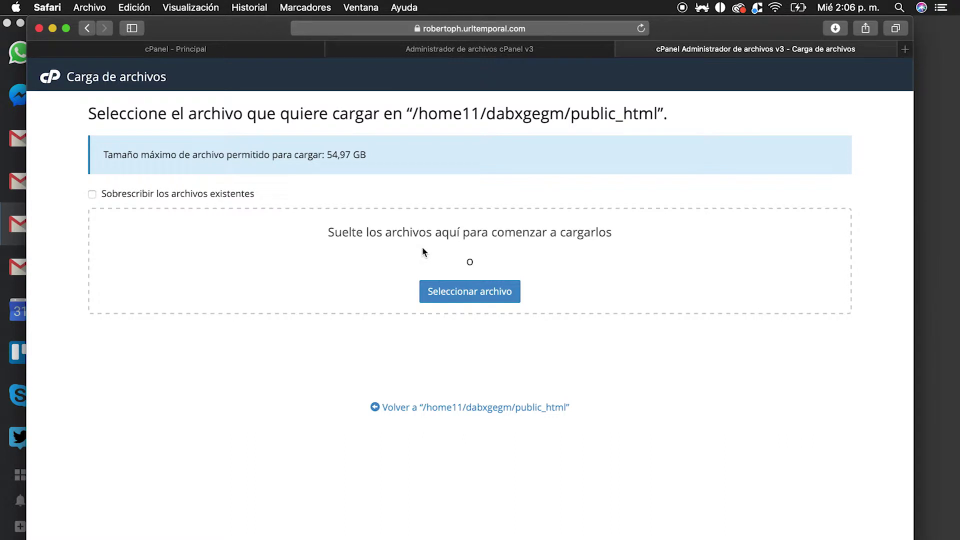
left_click(473, 298)
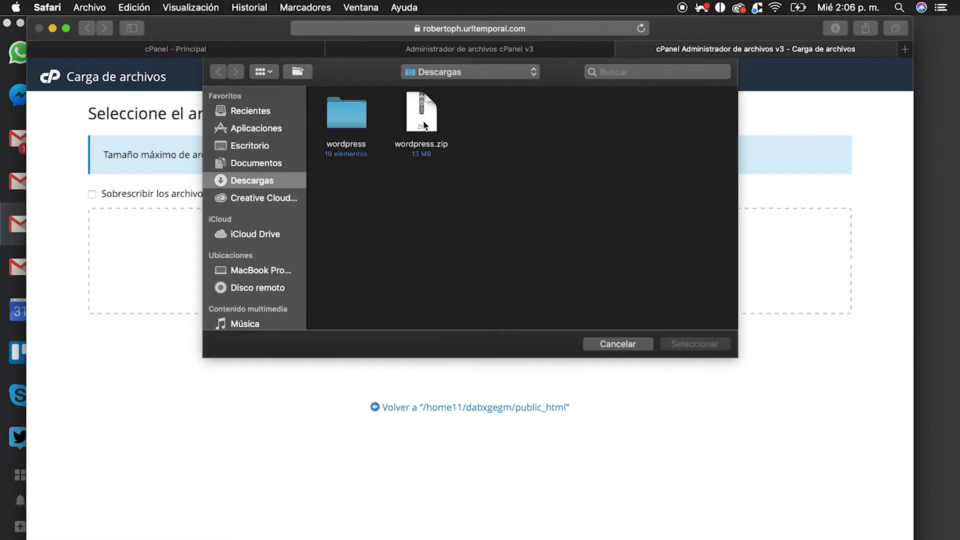
left_click(433, 122)
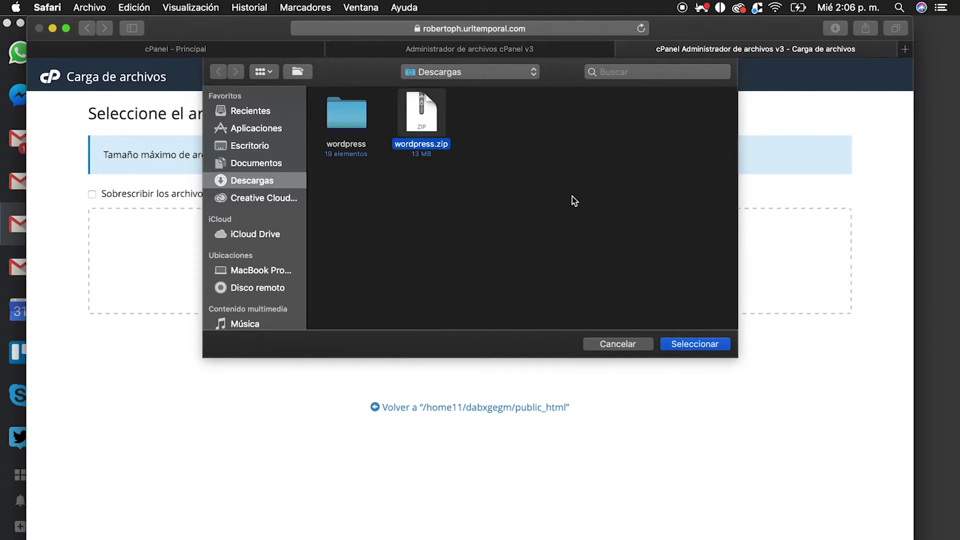
left_click(692, 346)
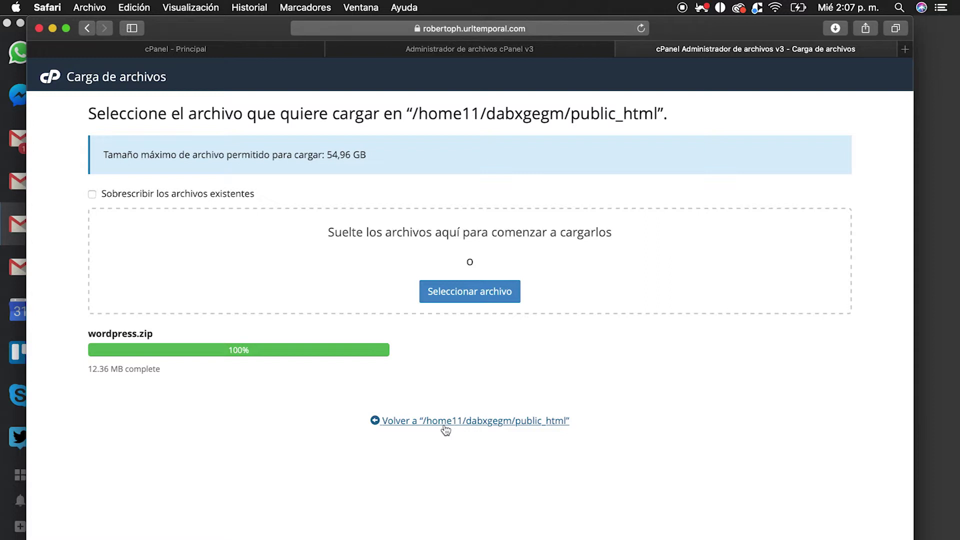
- Extract wordpress.zip into /public_html and close the extraction log
left_click(488, 423)
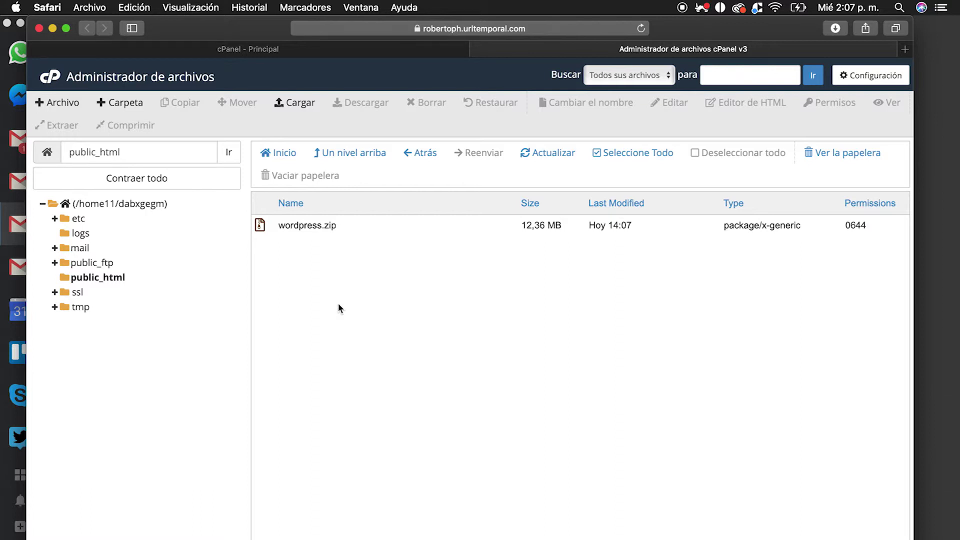
left_click(261, 228)
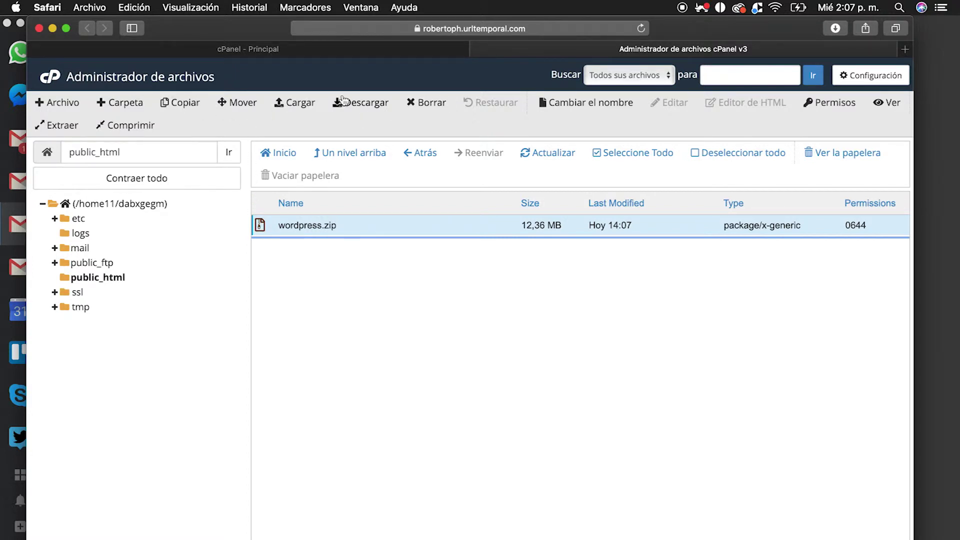
left_click(72, 126)
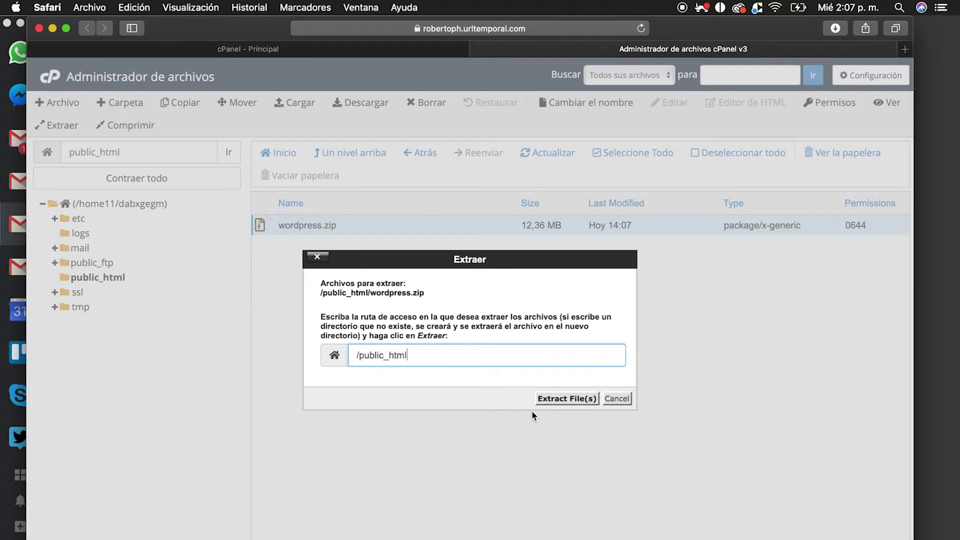
left_click(575, 400)
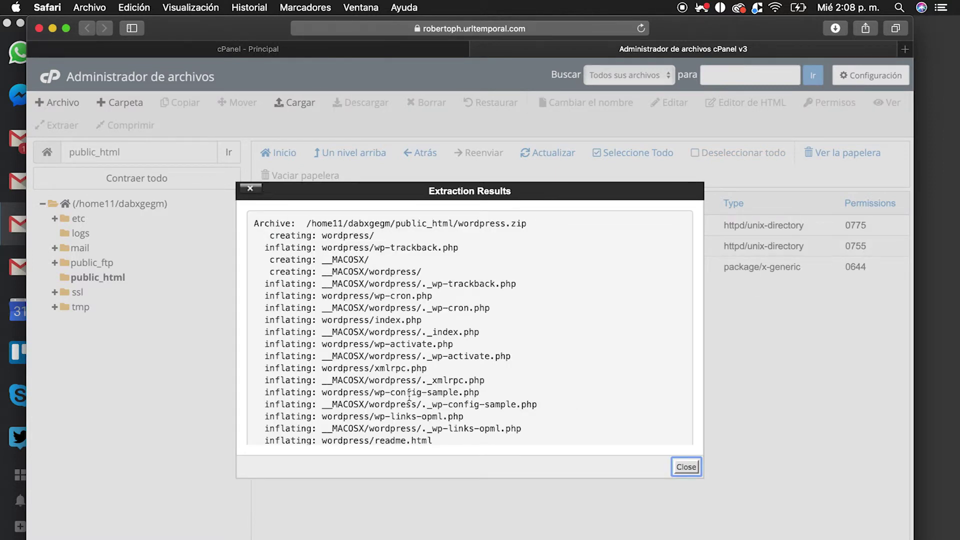
scroll(494, 353, "down", 15)
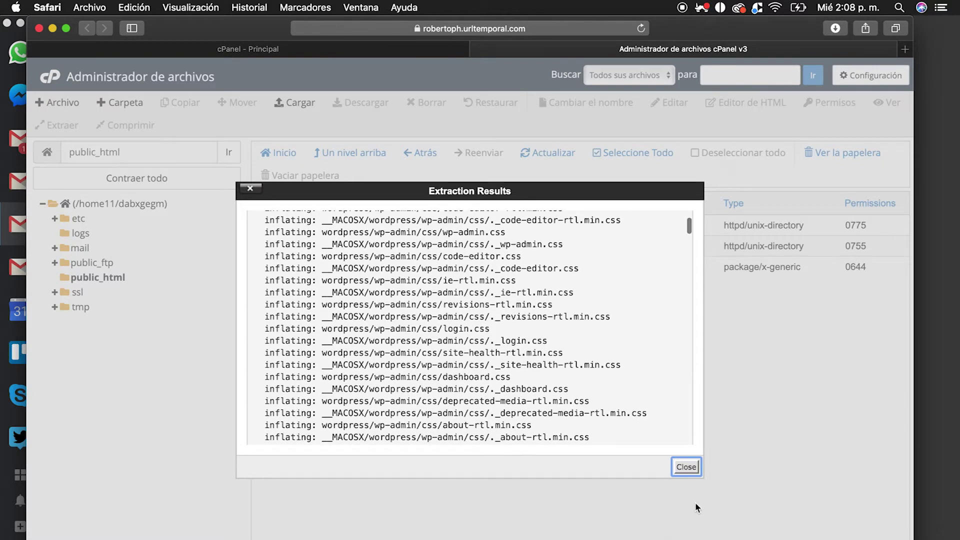
left_click(687, 468)
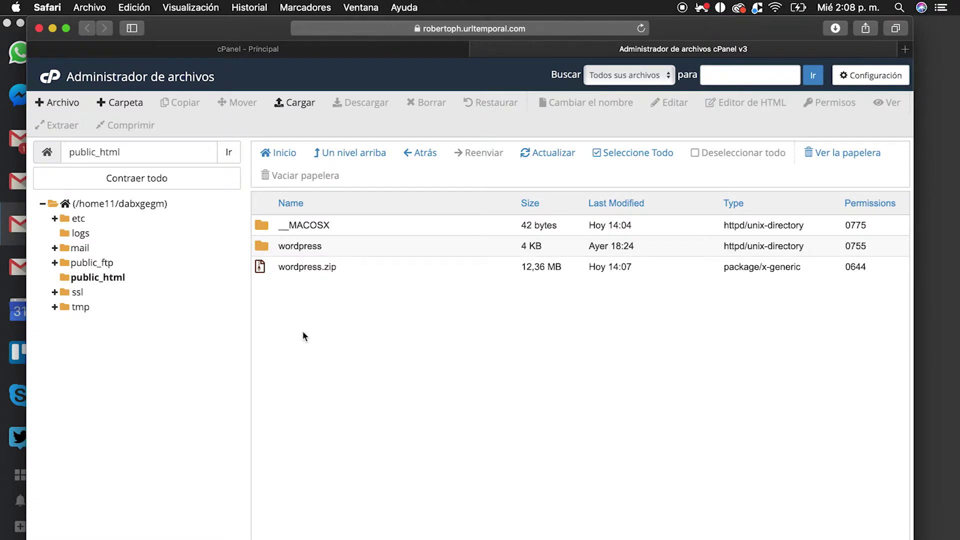
- Select __MACOSX and wordpress.zip, cancelling an accidental rename, and move both to the trash
left_click(289, 225)
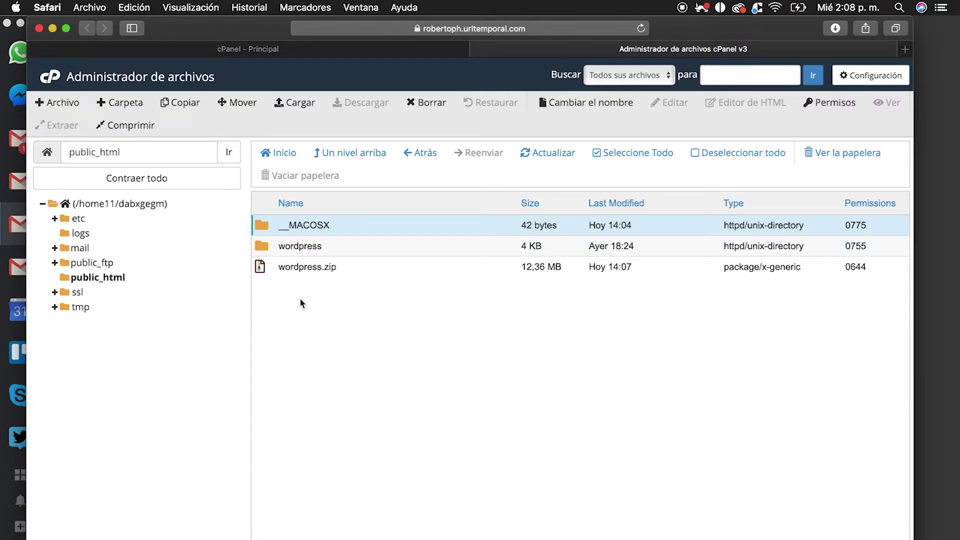
left_click(310, 224)
left_click(324, 319)
left_click(270, 268, "super")
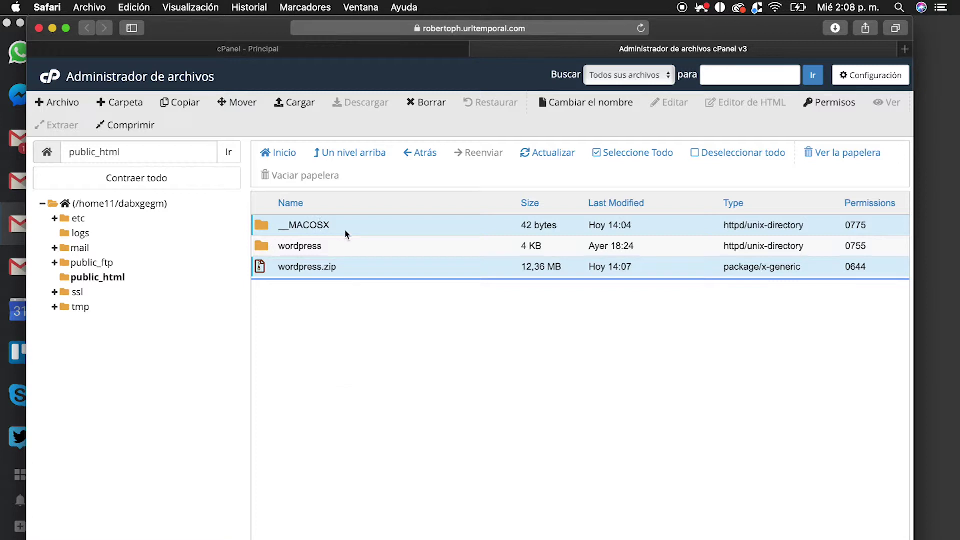
left_click(427, 104)
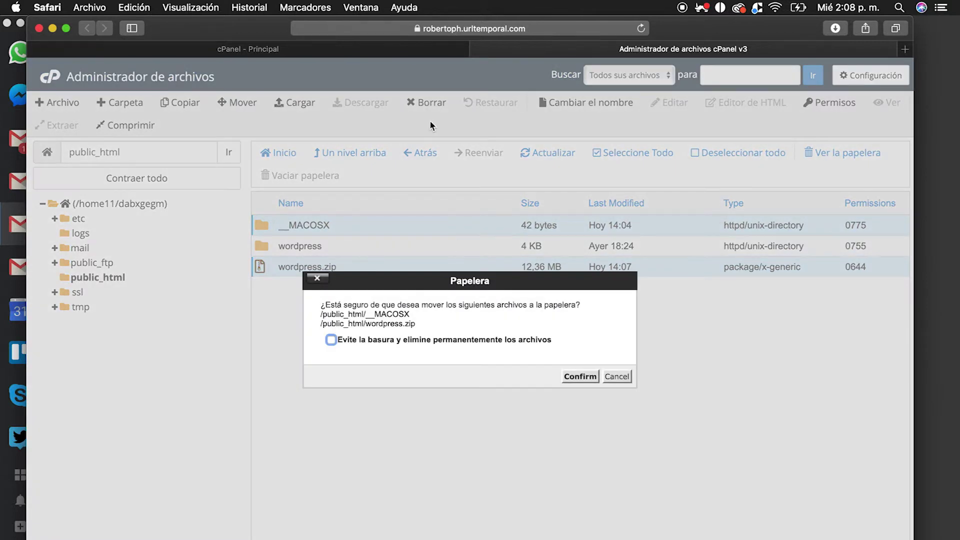
left_click(588, 381)
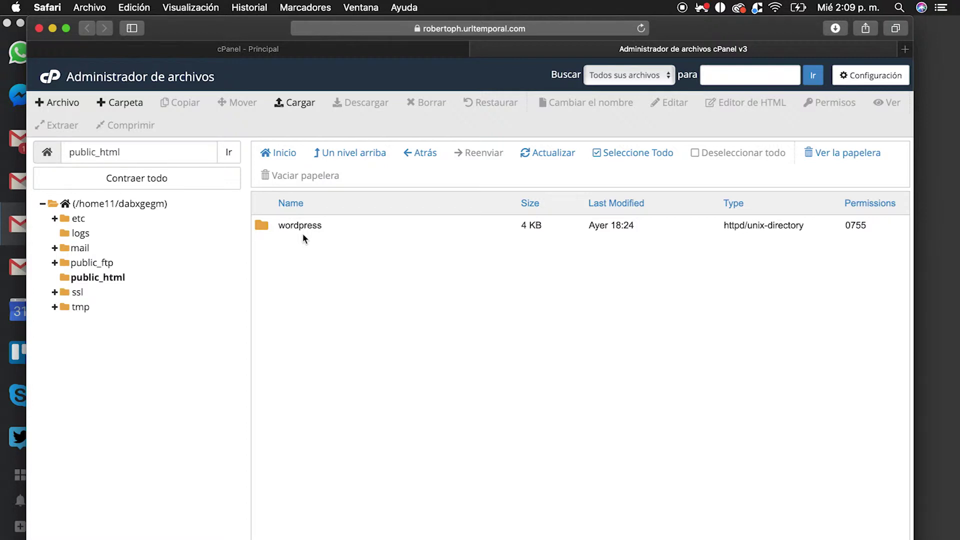
- Select all files inside public_html/wordpress and move them to /public_html/
double_click(262, 226)
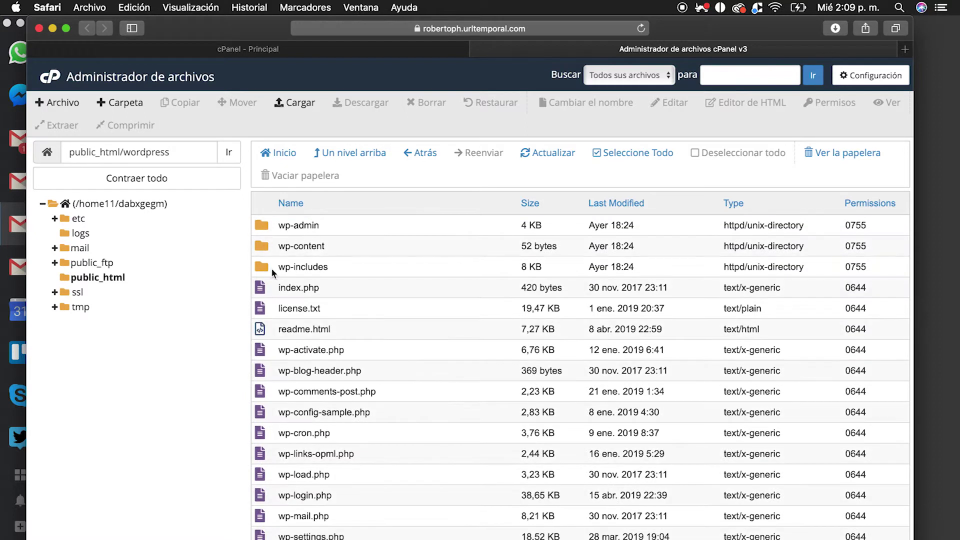
scroll(445, 298, "down", 1)
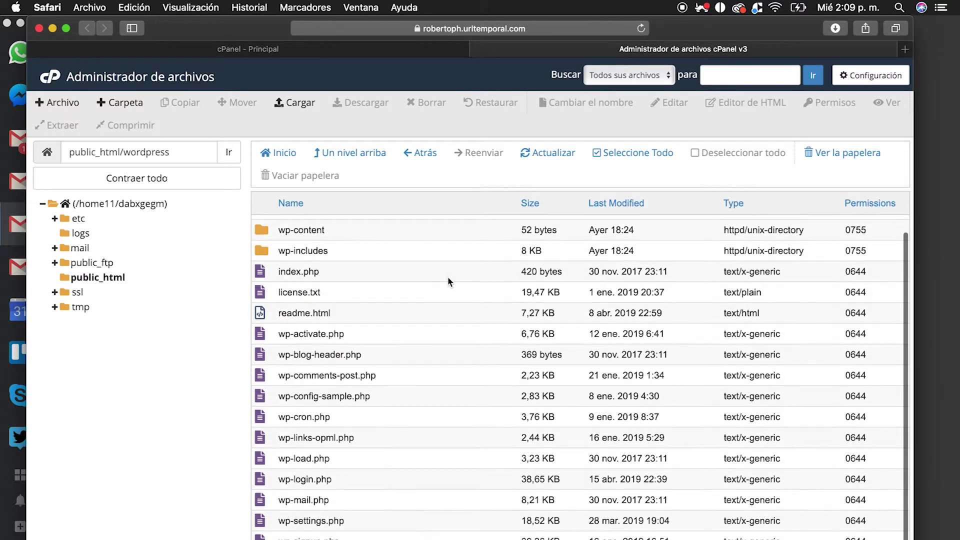
scroll(447, 298, "up", 2)
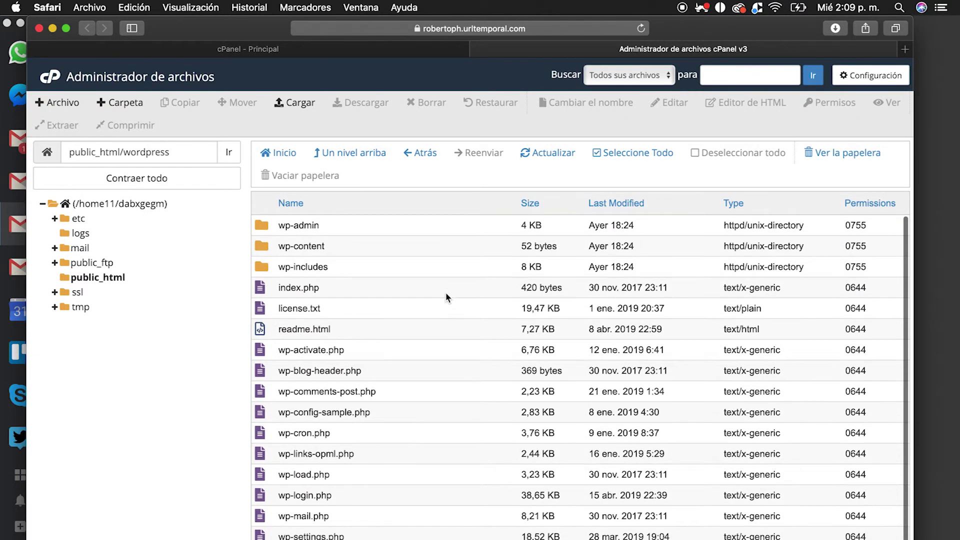
left_click(309, 226)
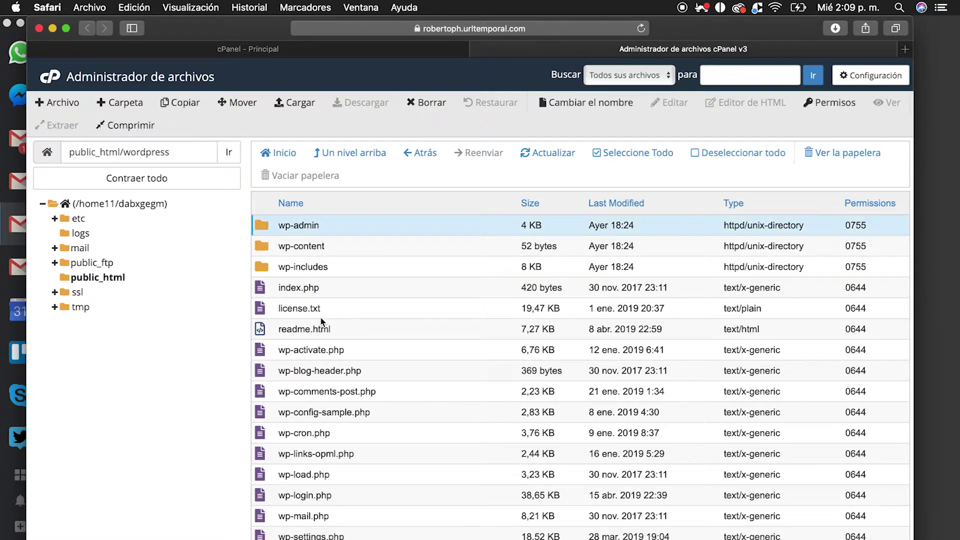
scroll(334, 362, "down", 2)
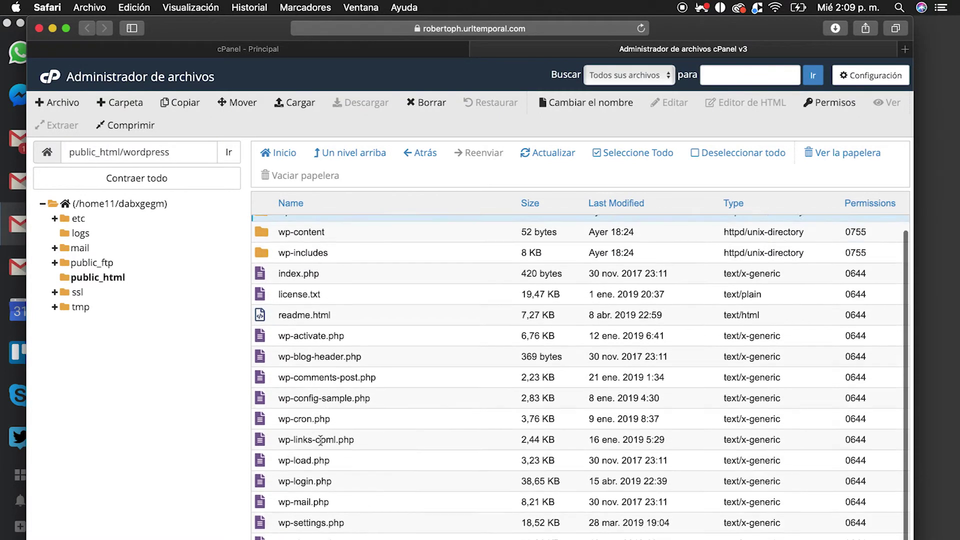
scroll(321, 441, "up", 1)
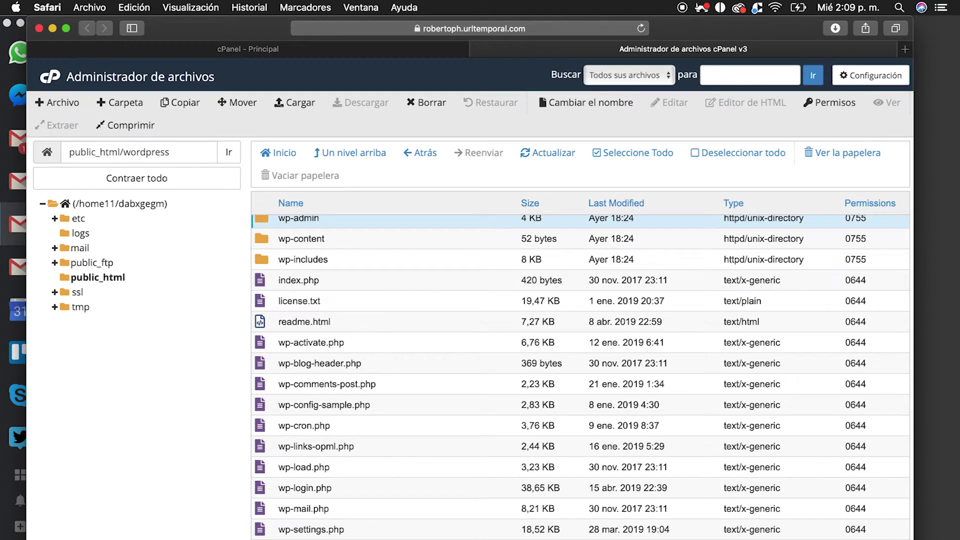
key("super+a")
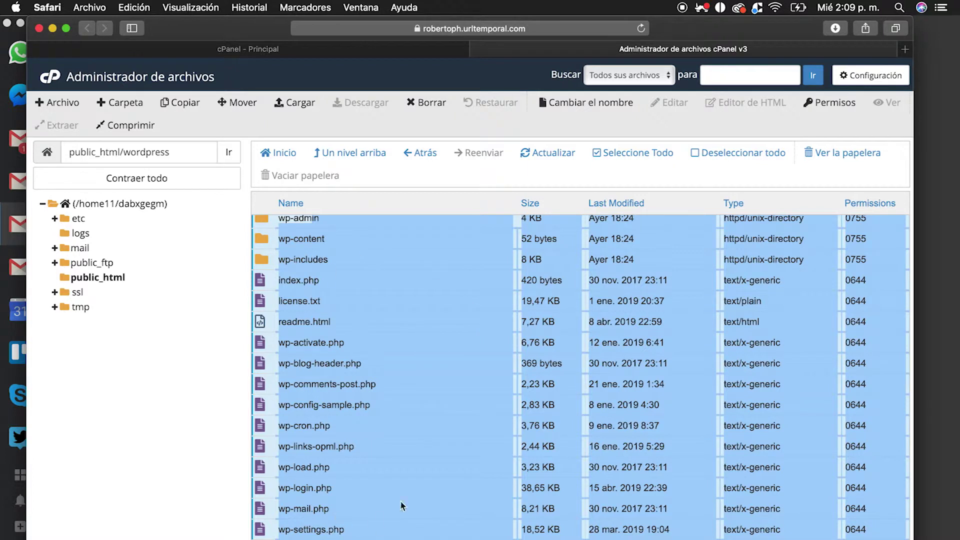
left_click(248, 104)
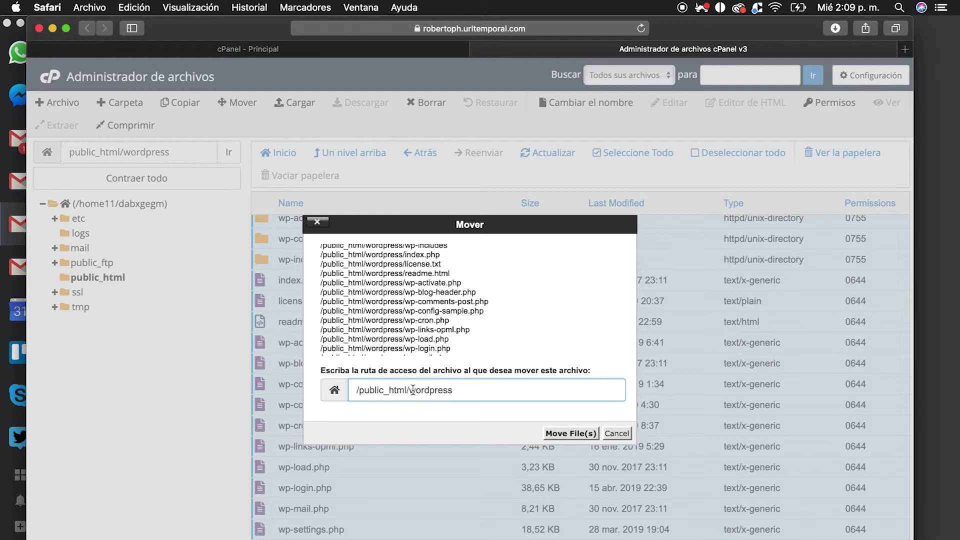
key("BackSpace")
key("BackSpace")
key("BackSpace")
key("BackSpace")
key("BackSpace")
key("BackSpace")
key("BackSpace")
key("BackSpace")
key("BackSpace")
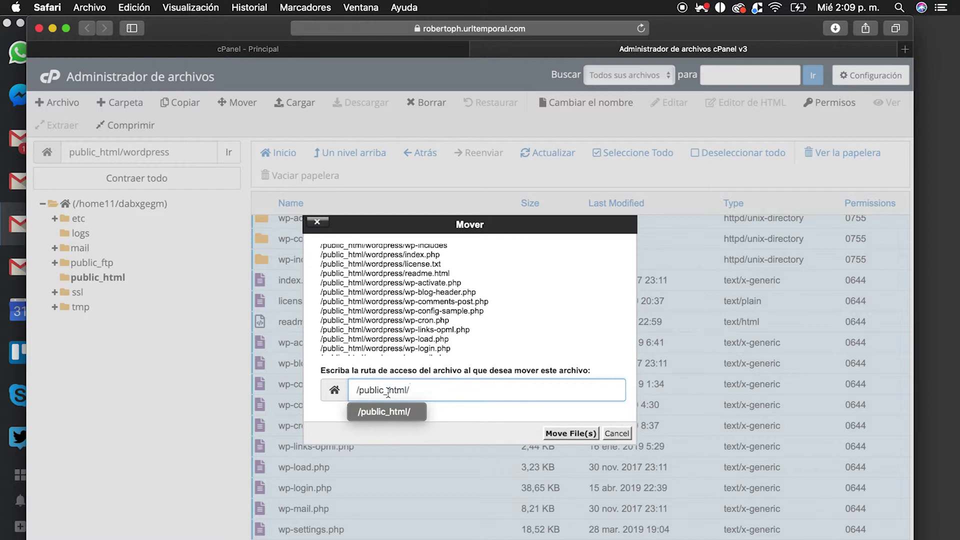
left_click(564, 434)
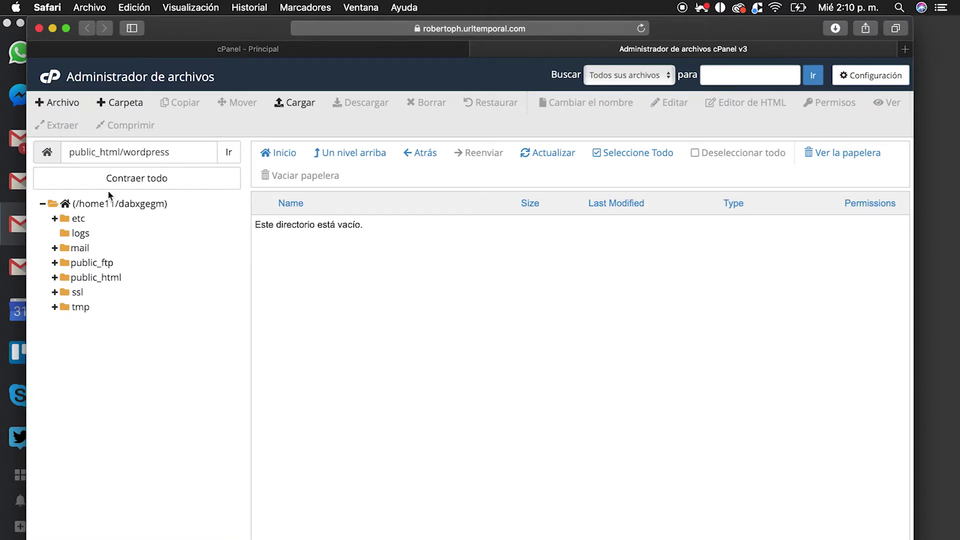
- In public_html, delete the leftover empty wordpress folder to the trash
left_click(88, 277)
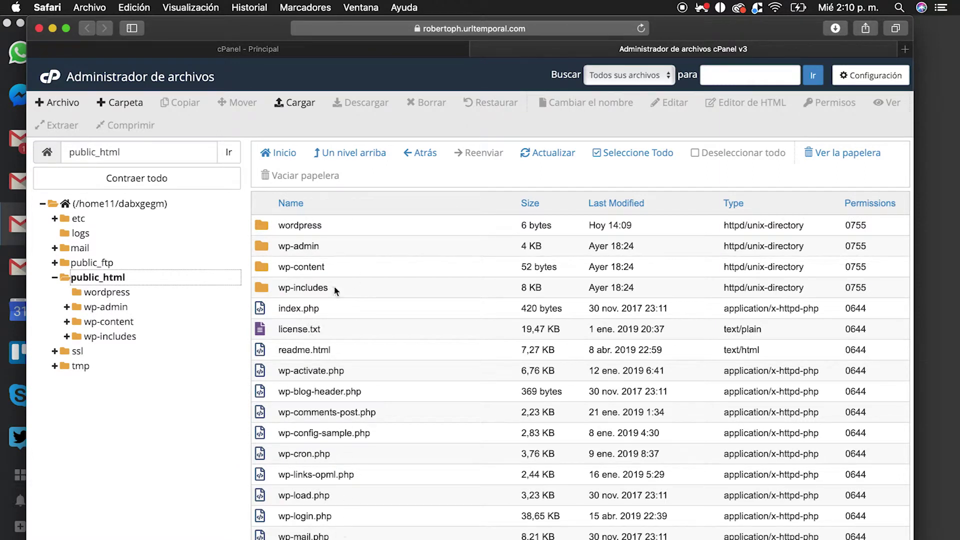
left_click(297, 224)
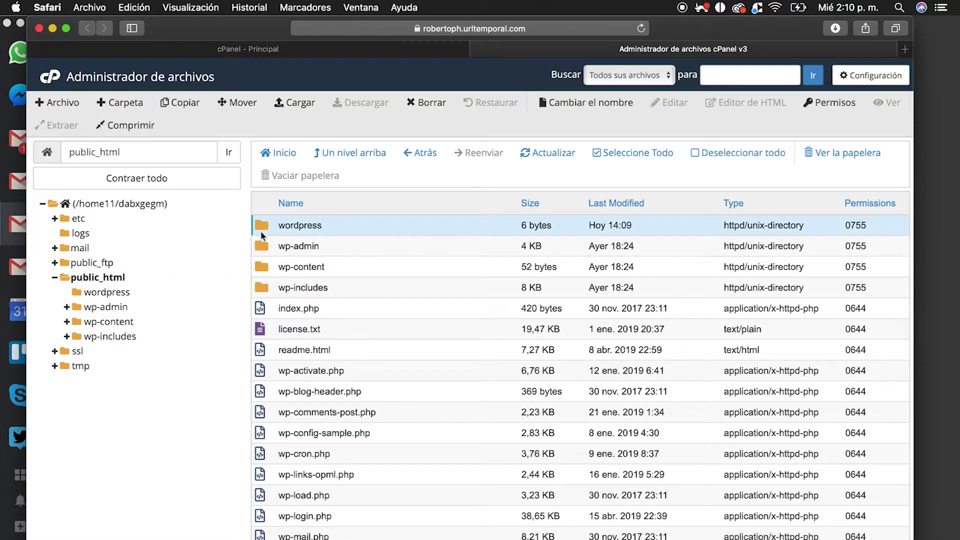
left_click(431, 102)
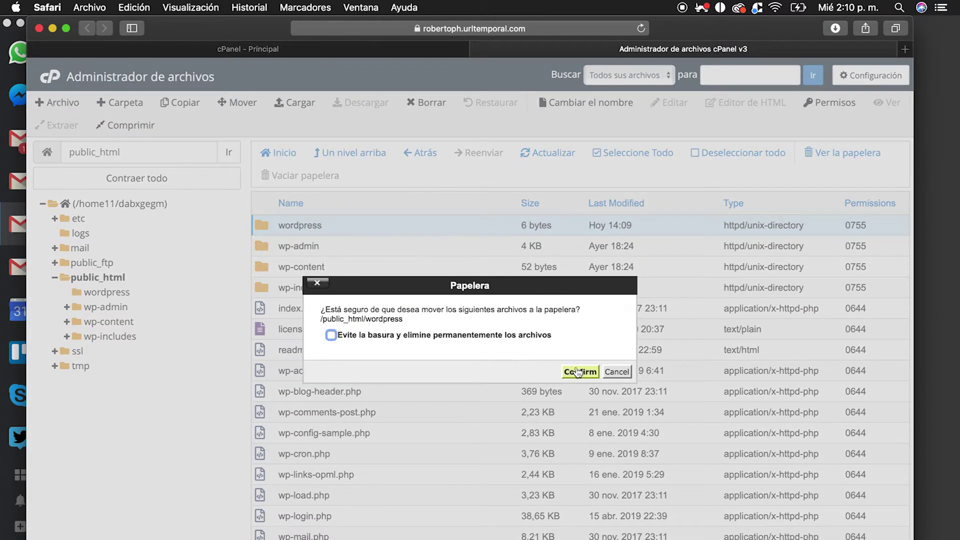
left_click(578, 372)
scroll(419, 402, "down", 1)
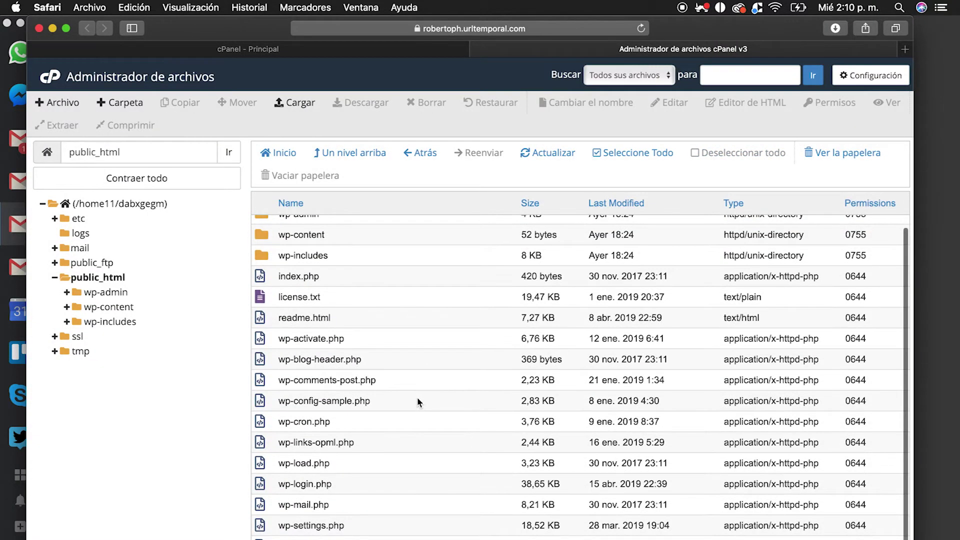
scroll(419, 402, "up", 1)
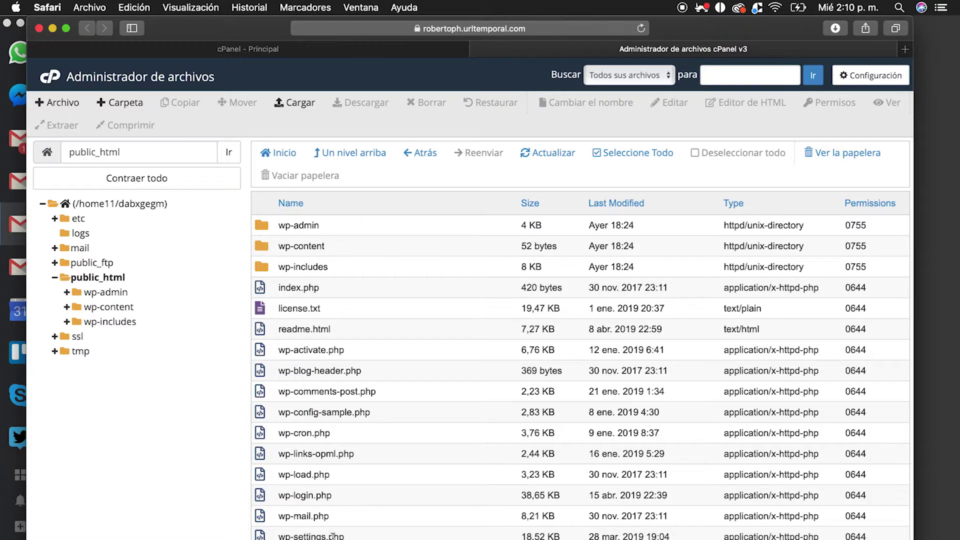
scroll(327, 440, "down", 2)
scroll(322, 465, "up", 2)
scroll(322, 470, "down", 2)
scroll(322, 470, "up", 2)
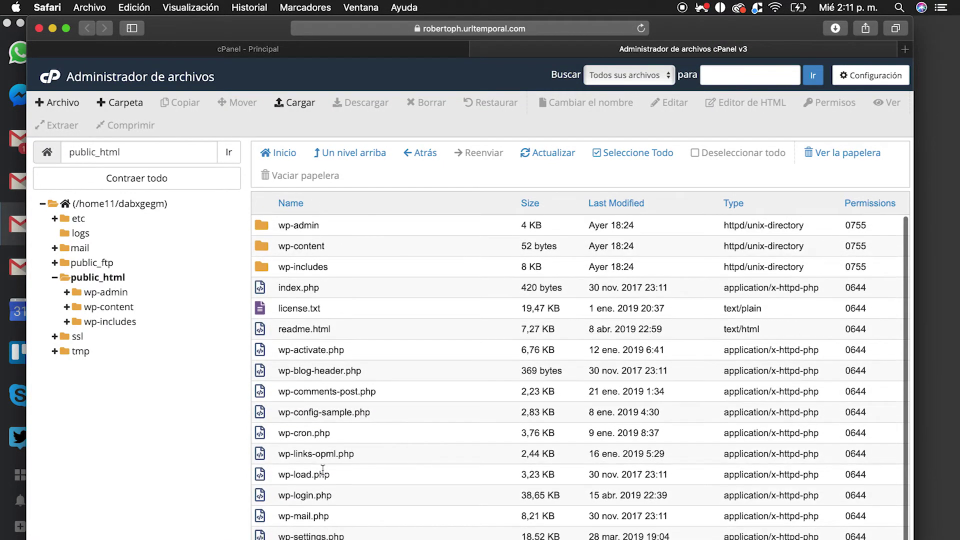
left_click(55, 279)
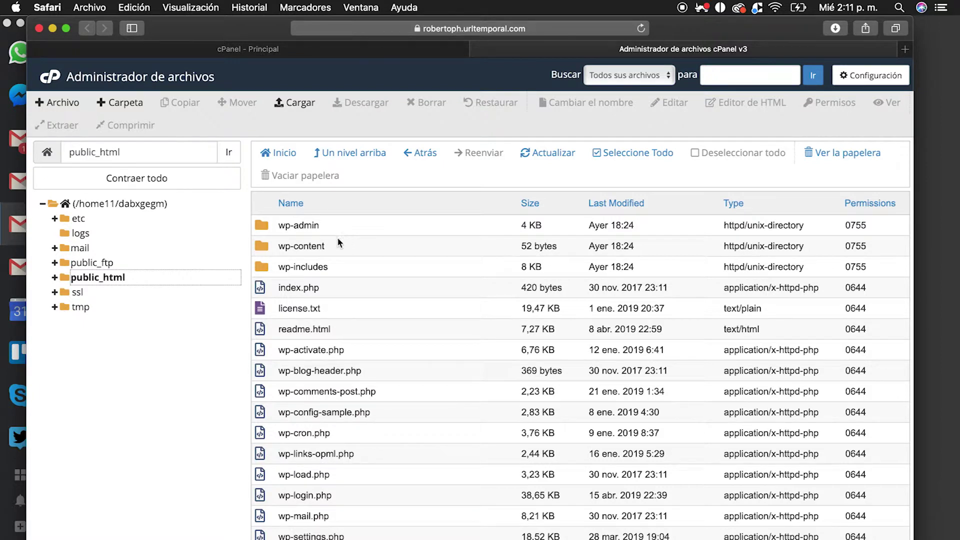
- Go to the cPanel home page and scroll down to the Bases de datos tools
left_click(52, 86)
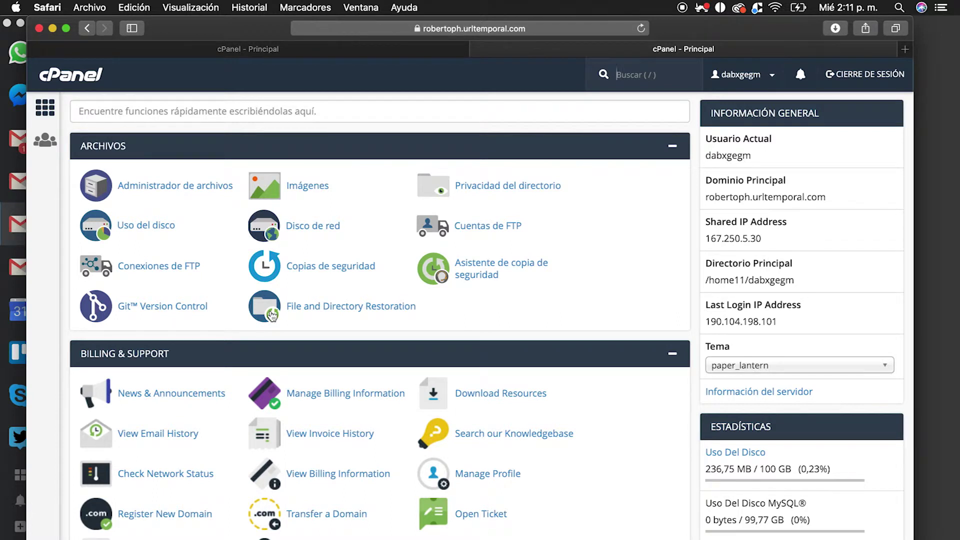
scroll(272, 315, "down", 7)
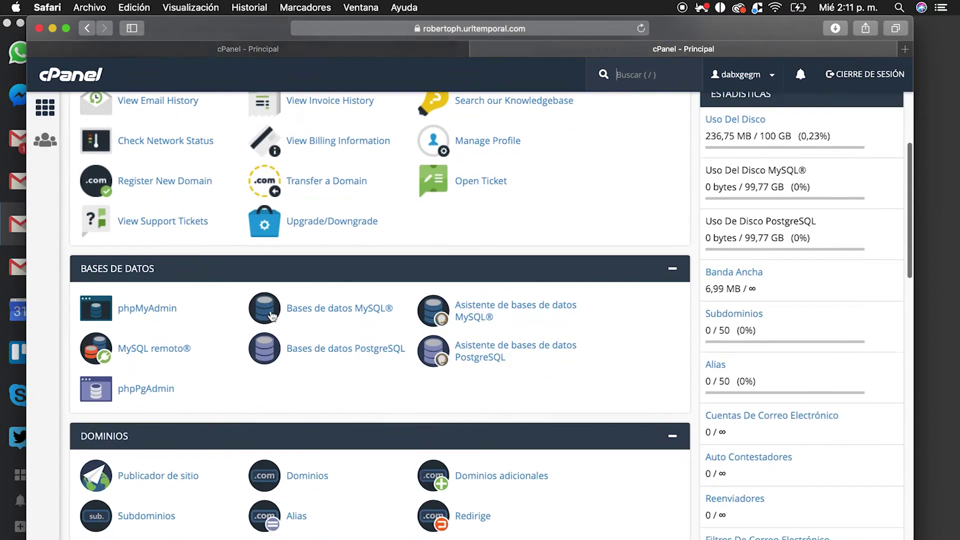
scroll(273, 315, "down", 1)
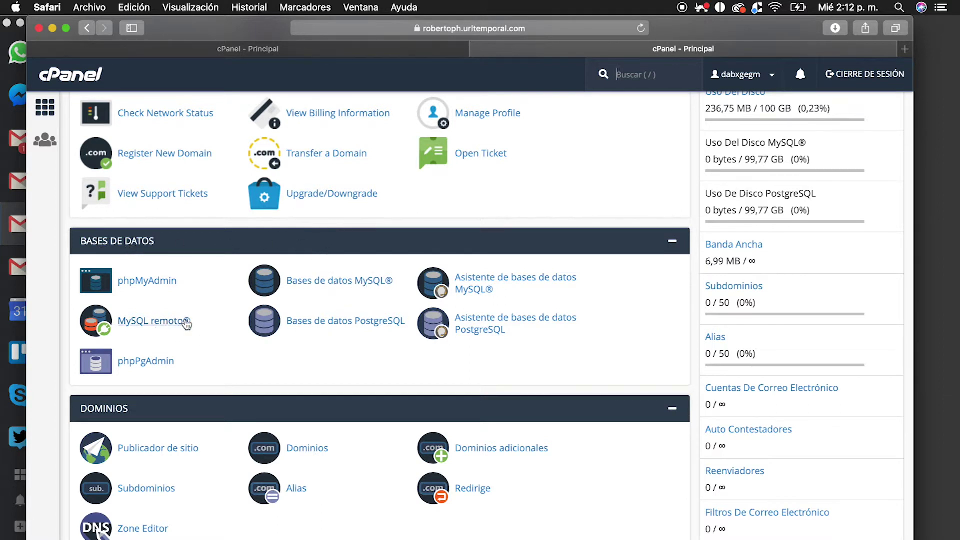
- On the MySQL databases page, create a new database named Ejemplo (dabxgegm_Ejemplo)
left_click(340, 282)
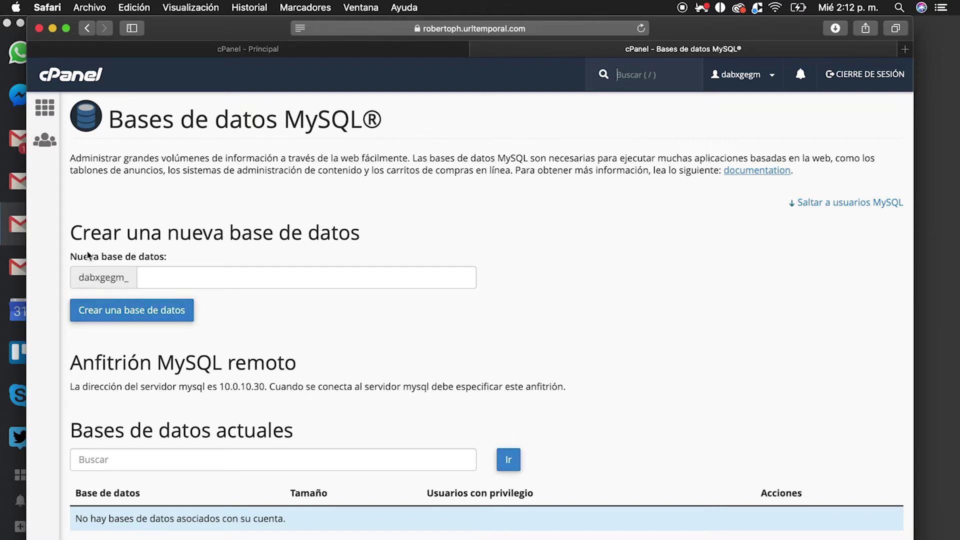
left_click(173, 280)
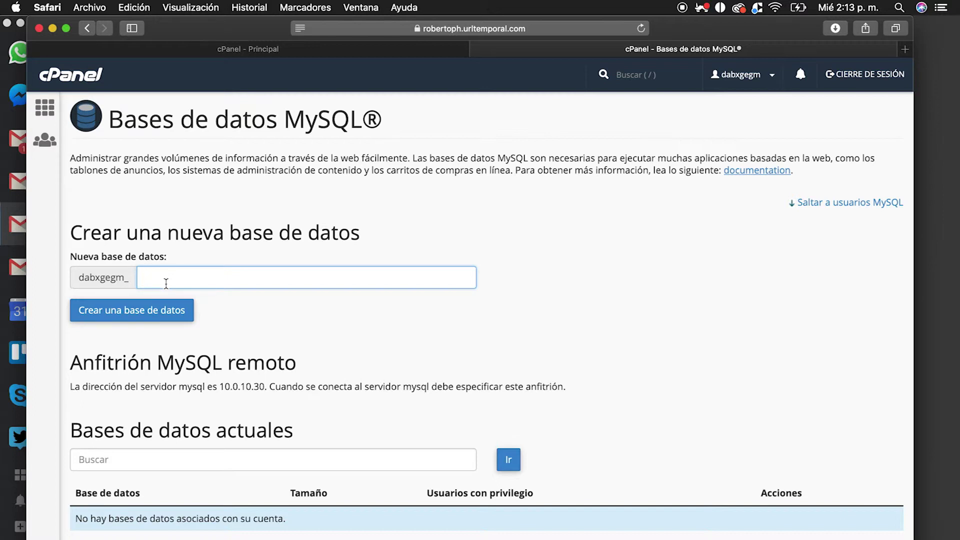
type("Ejemplo")
left_click(129, 313)
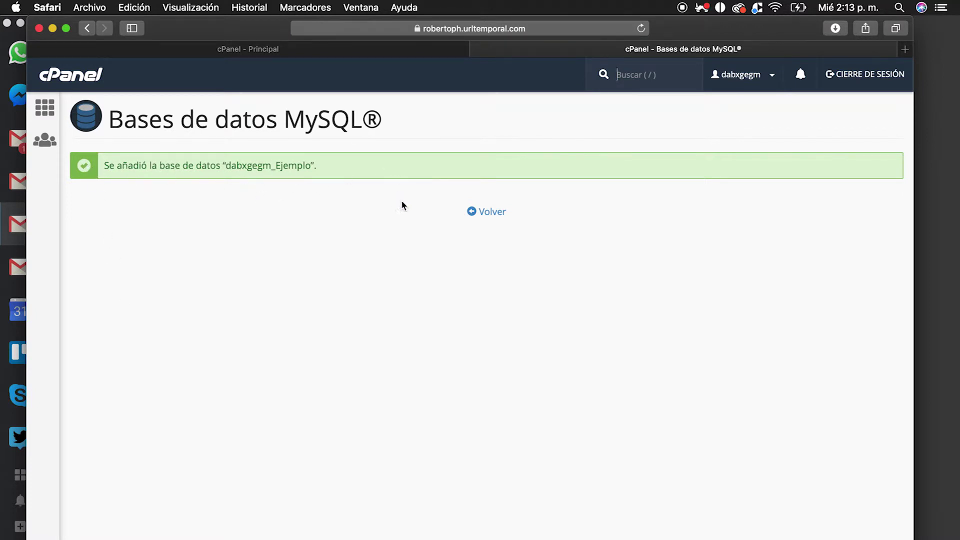
- Go back to MySQL Databases and scroll past the current databases to the Añadir nuevo usuario form
left_click(499, 213)
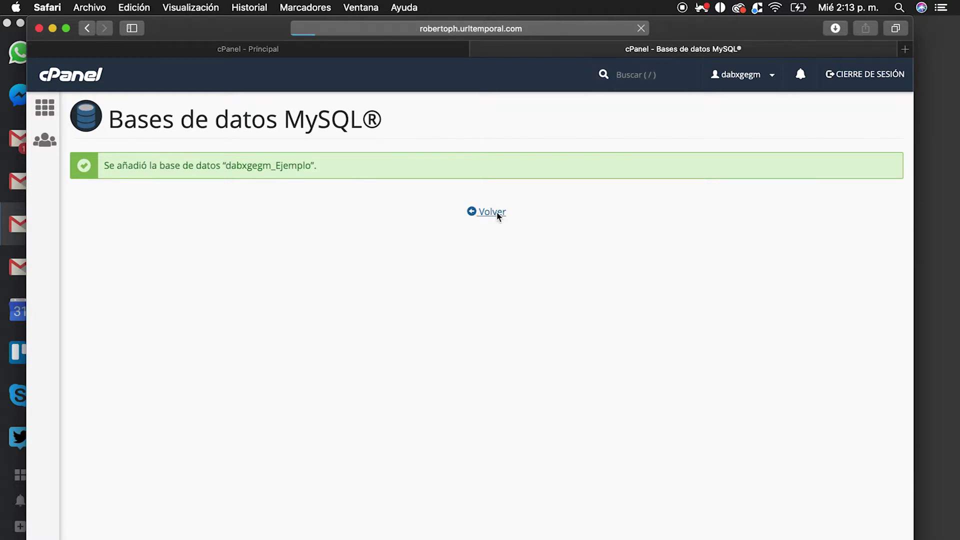
scroll(468, 310, "down", 6)
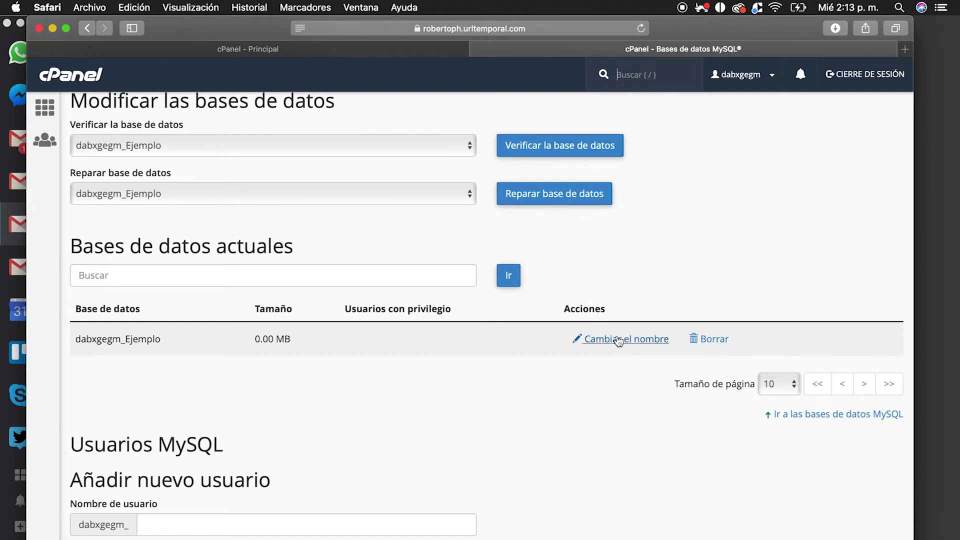
scroll(484, 416, "down", 3)
scroll(485, 415, "up", 3)
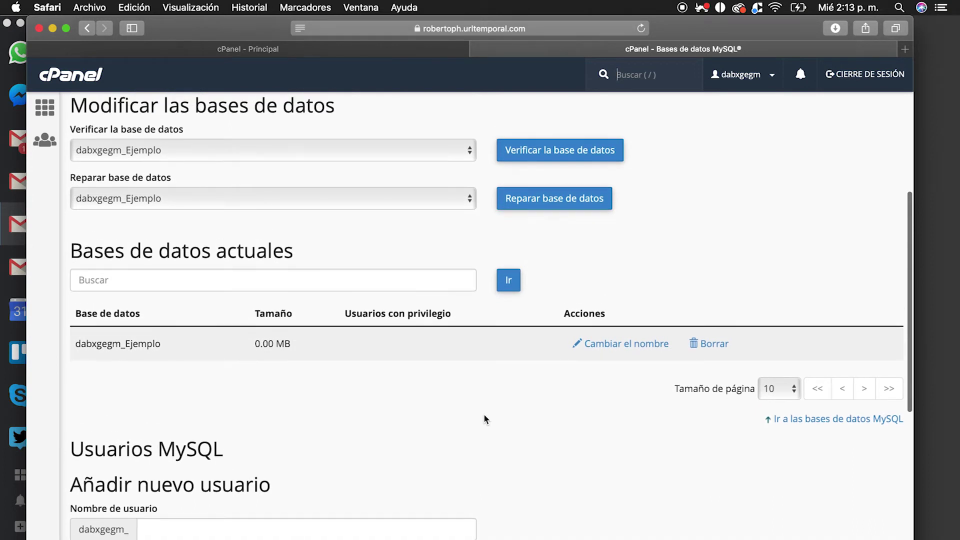
scroll(484, 419, "down", 1)
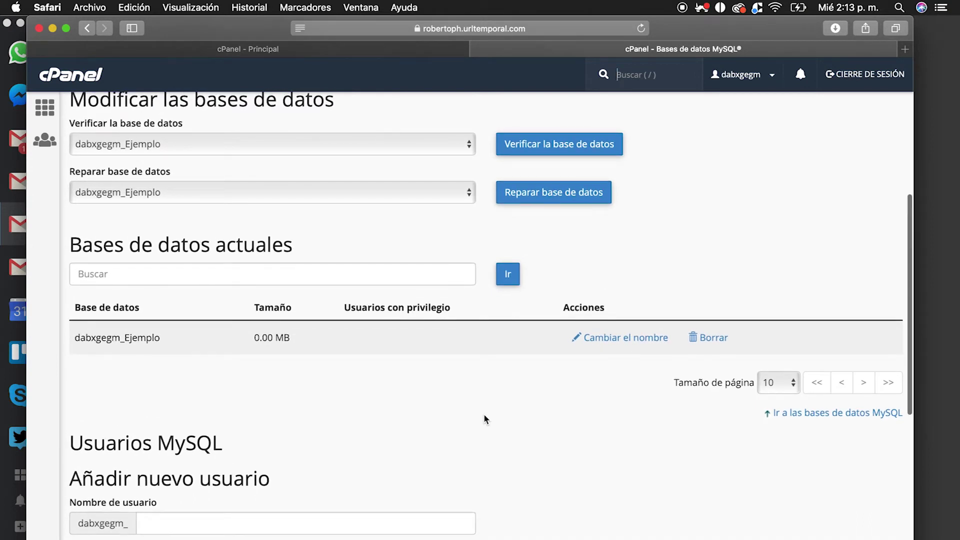
scroll(485, 419, "down", 4)
scroll(484, 416, "down", 6)
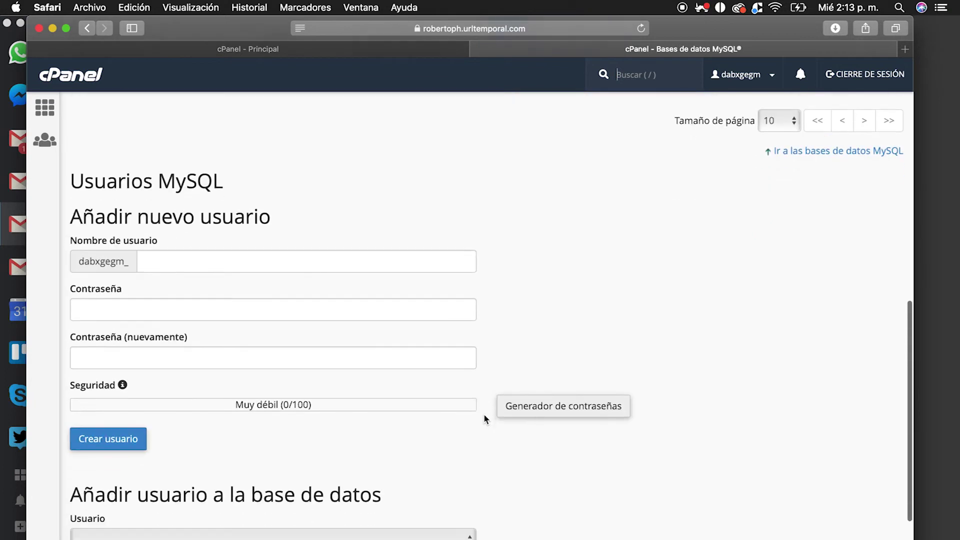
scroll(484, 416, "up", 7)
scroll(484, 416, "down", 2)
scroll(484, 415, "down", 6)
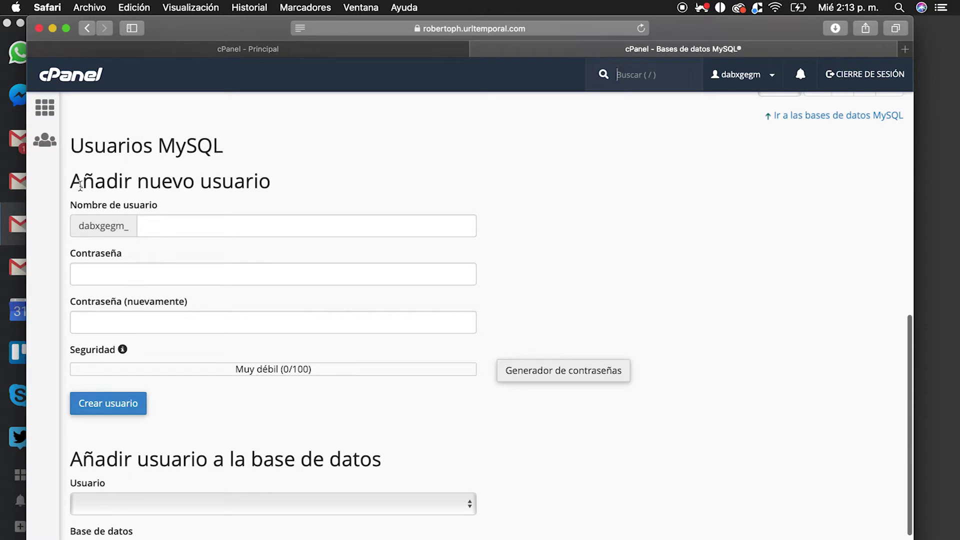
- Create a MySQL user with the chosen username and your own very strong password, declining Safari's suggestion
left_click(218, 231)
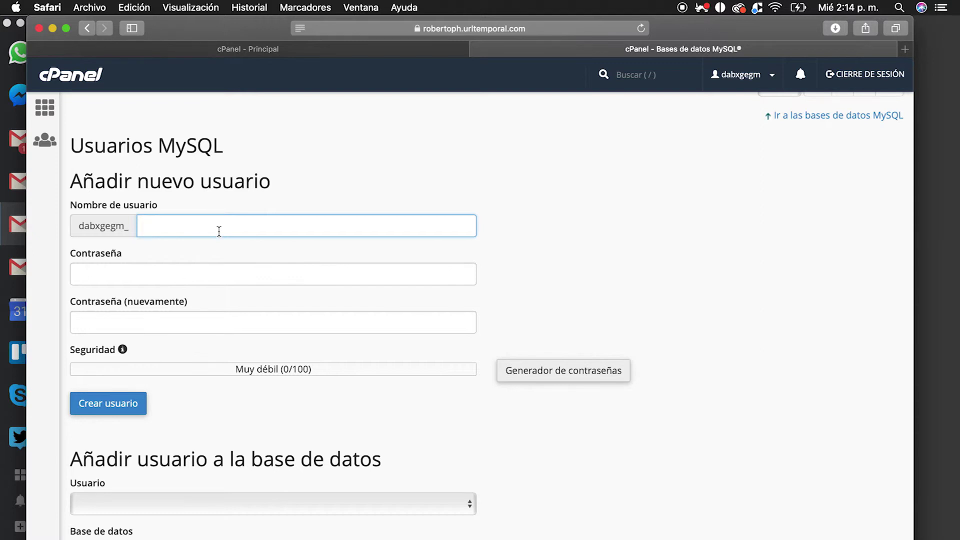
type("Roberto_")
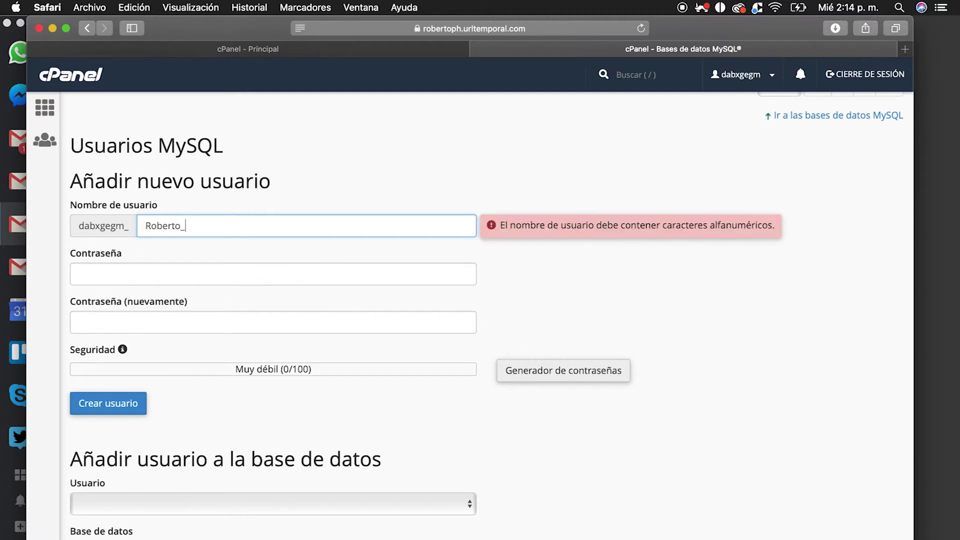
type("dmin")
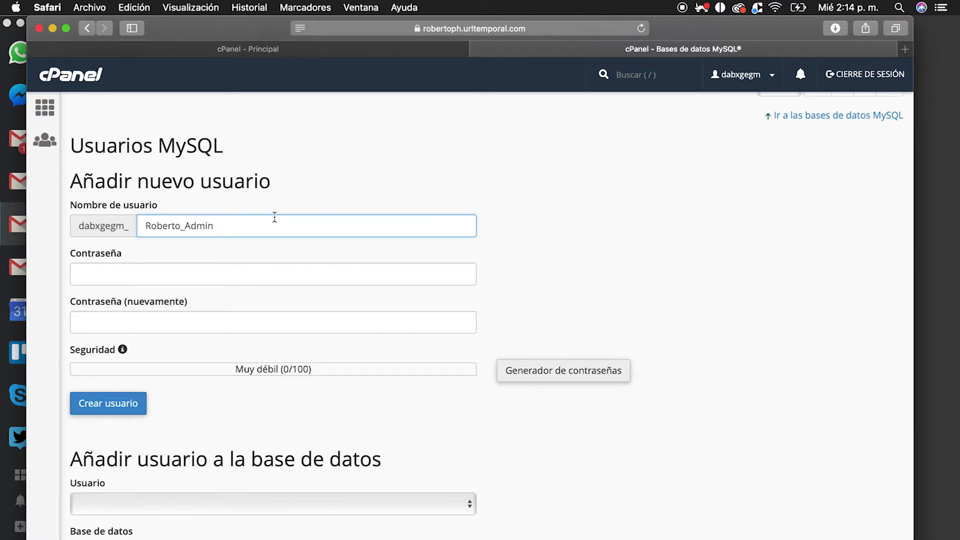
left_click(171, 281)
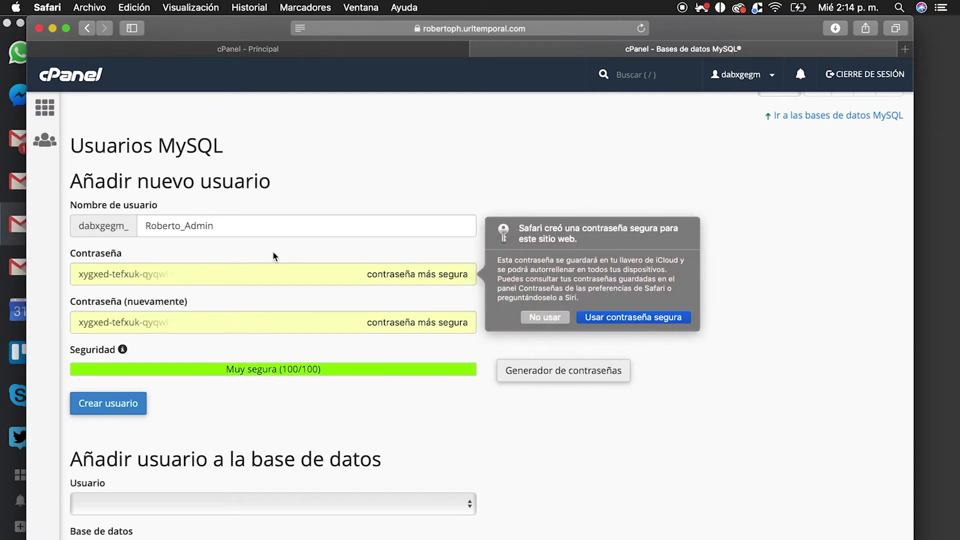
left_click(538, 319)
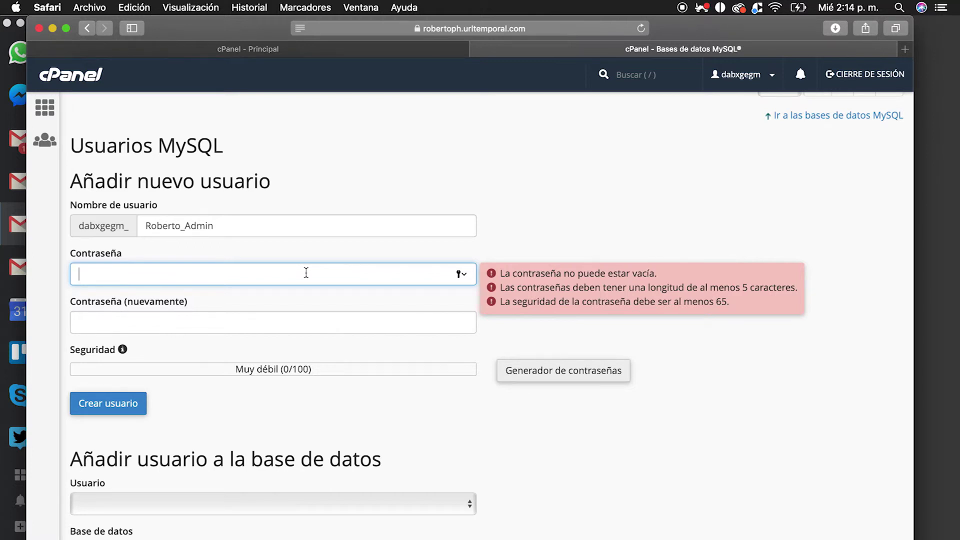
type("R")
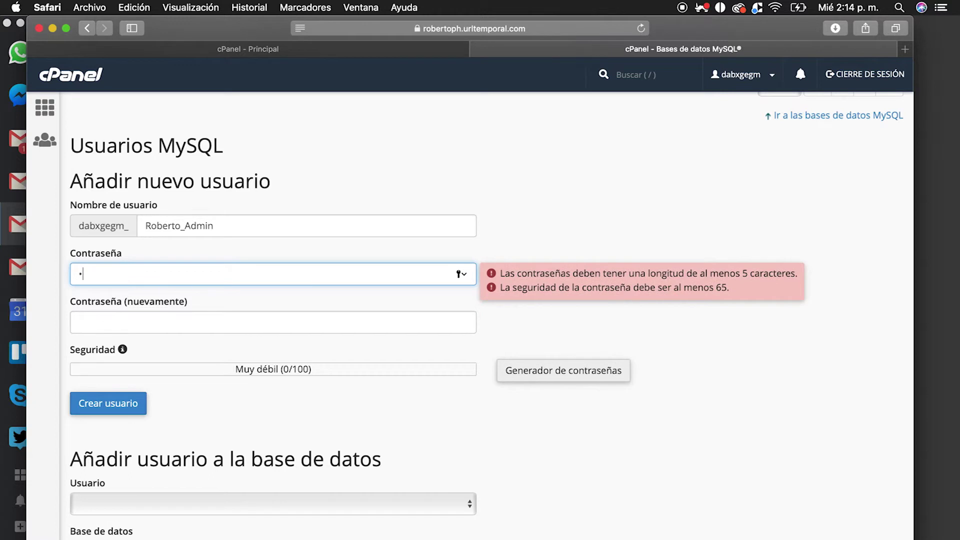
type("•••••••")
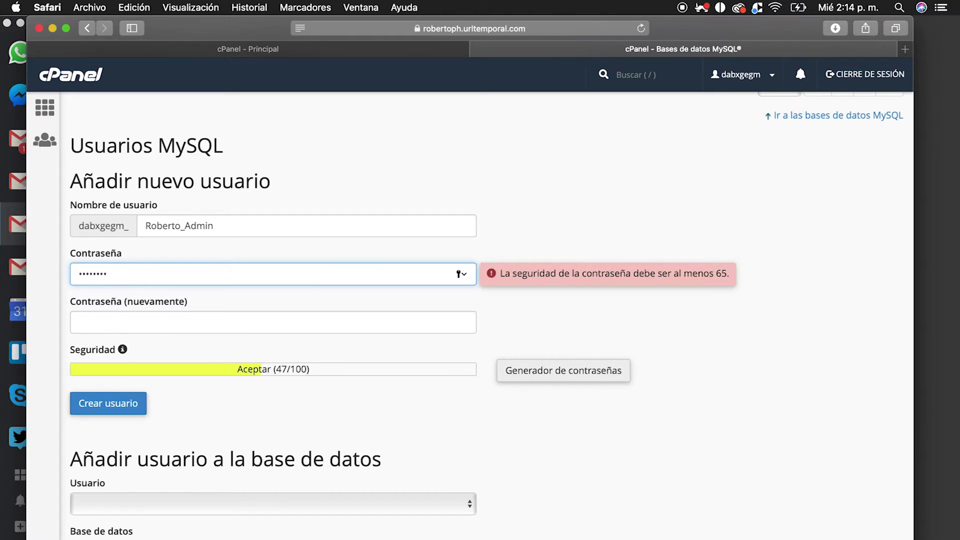
type("••••")
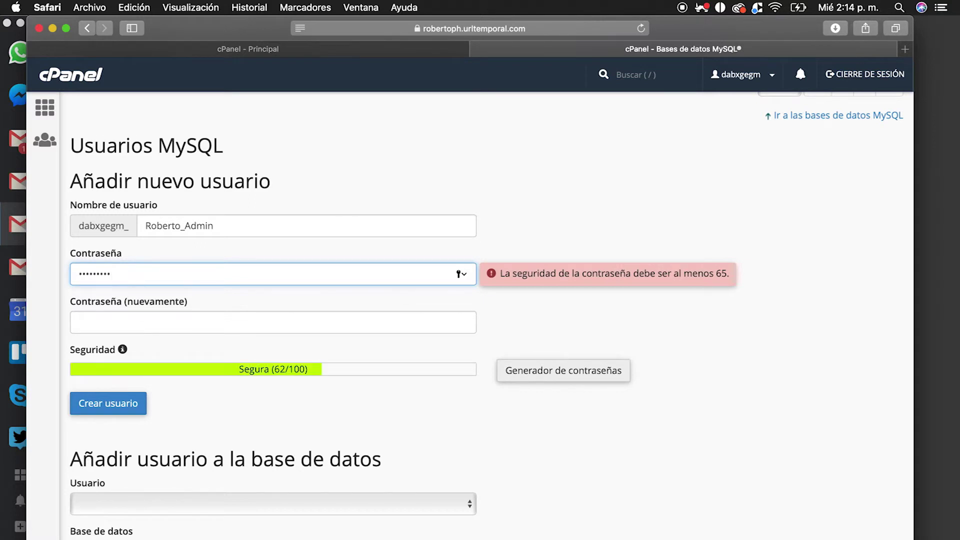
type("•")
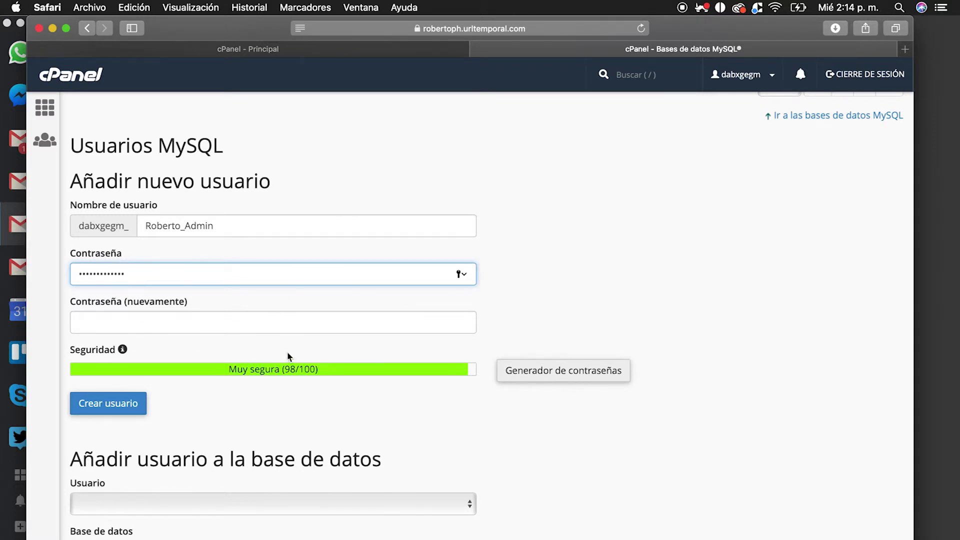
left_click(247, 314)
type("•••••••")
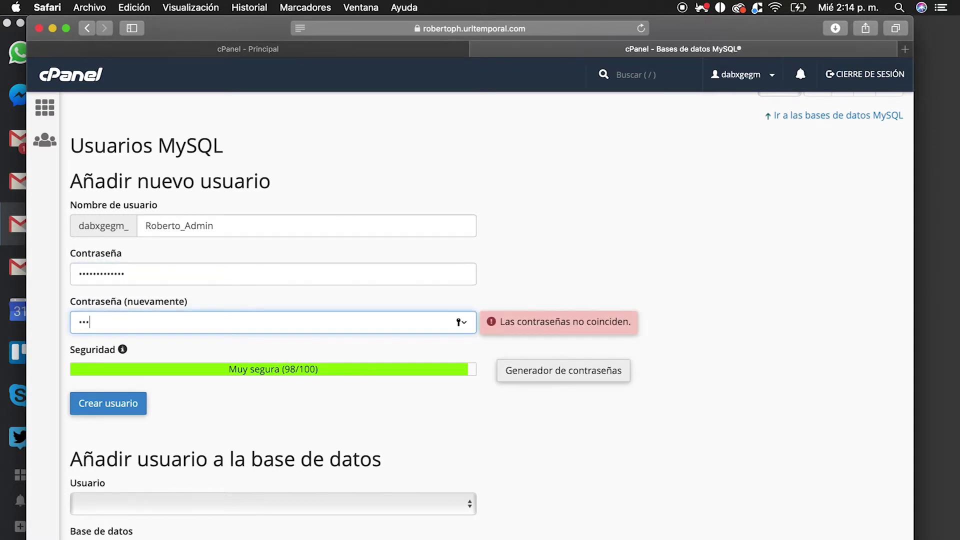
type("••••••")
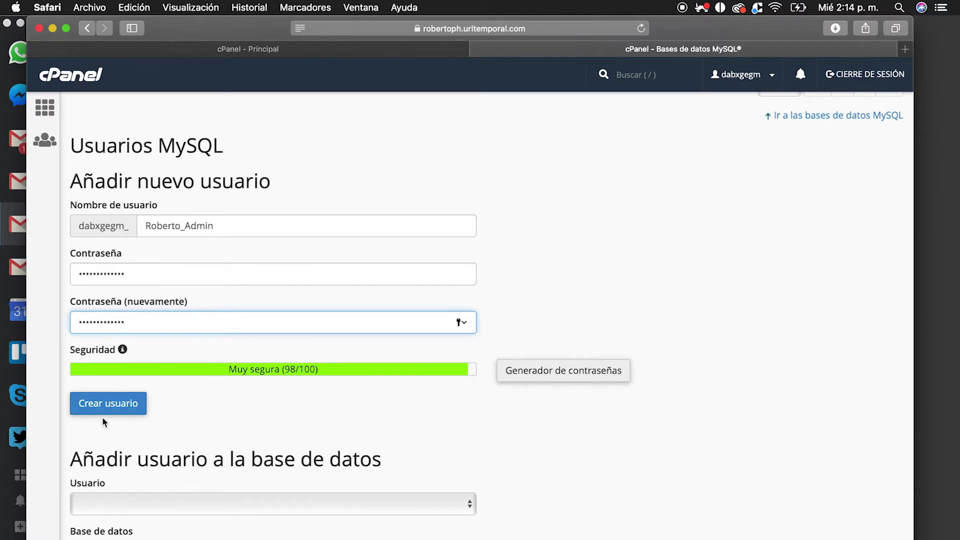
left_click(127, 402)
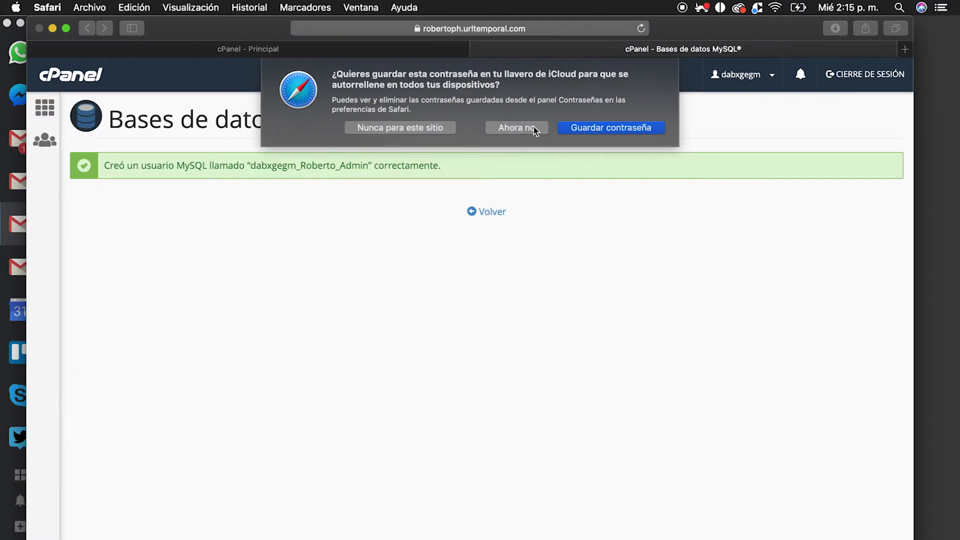
- Decline saving the password, return to MySQL Databases, and scroll to 'Añadir usuario a la base de datos'
left_click(518, 128)
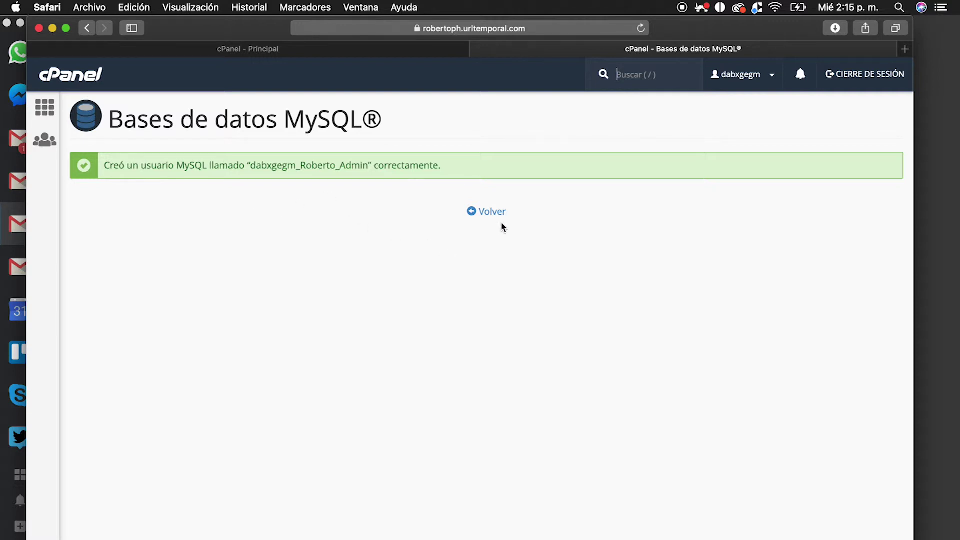
left_click(497, 214)
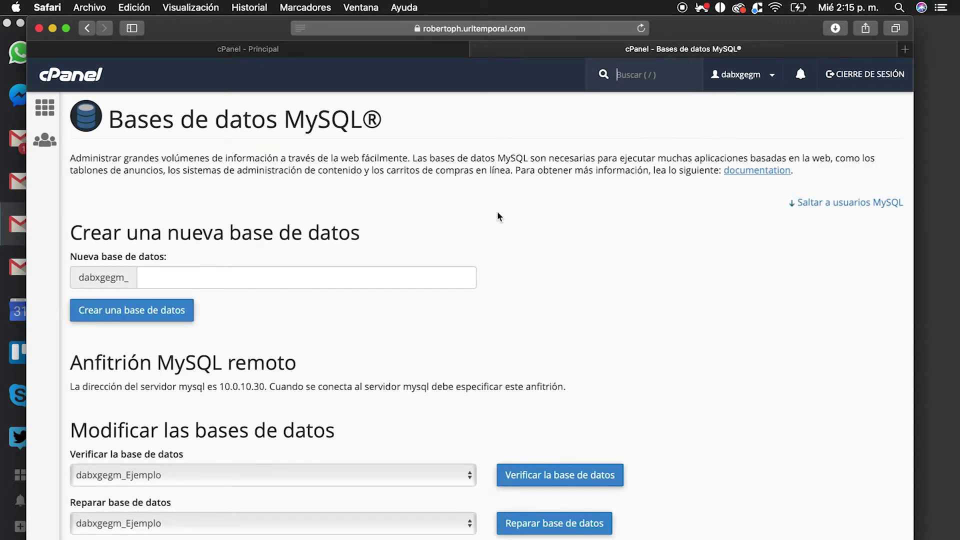
scroll(489, 288, "down", 5)
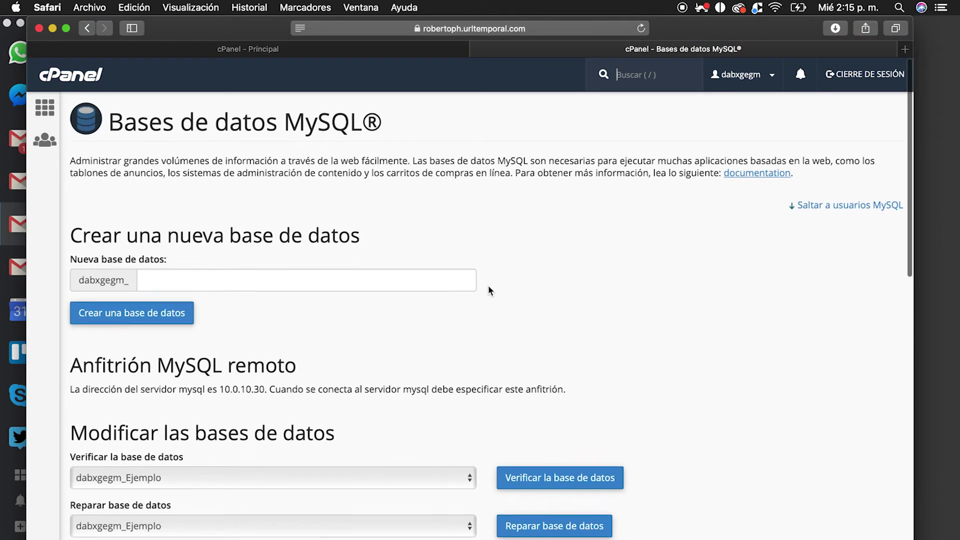
scroll(488, 286, "down", 5)
scroll(489, 286, "down", 10)
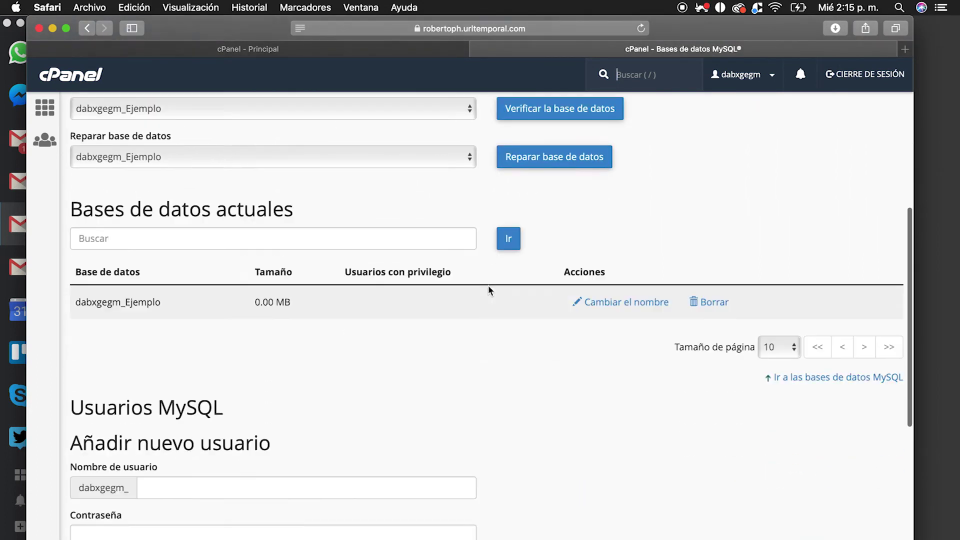
scroll(488, 288, "up", 4)
scroll(488, 287, "down", 4)
scroll(488, 288, "up", 3)
scroll(489, 290, "up", 3)
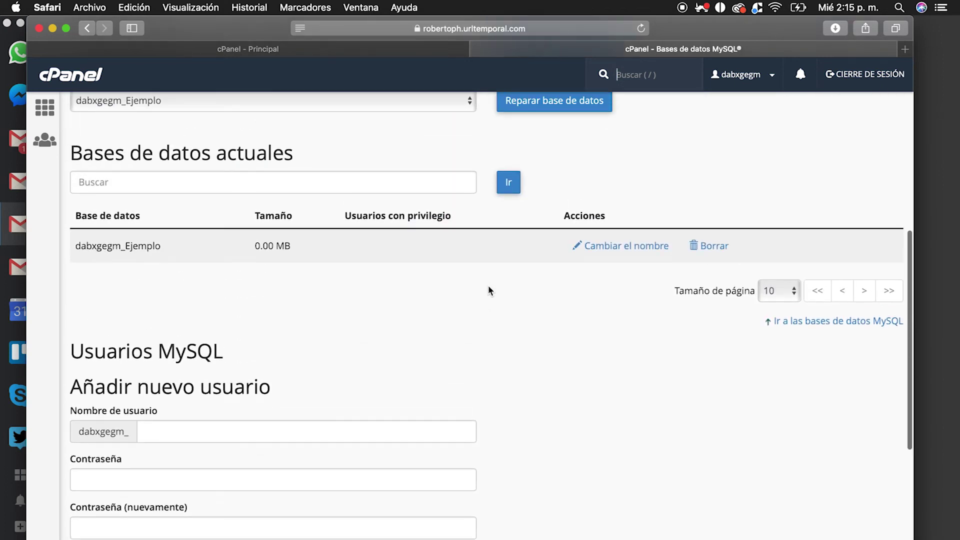
scroll(494, 399, "up", 3)
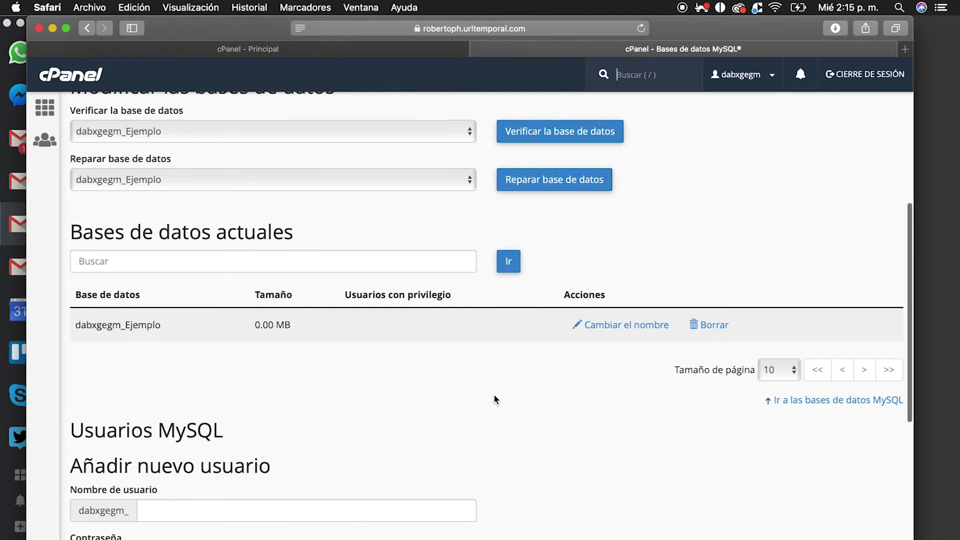
scroll(494, 399, "down", 2)
scroll(494, 399, "down", 1)
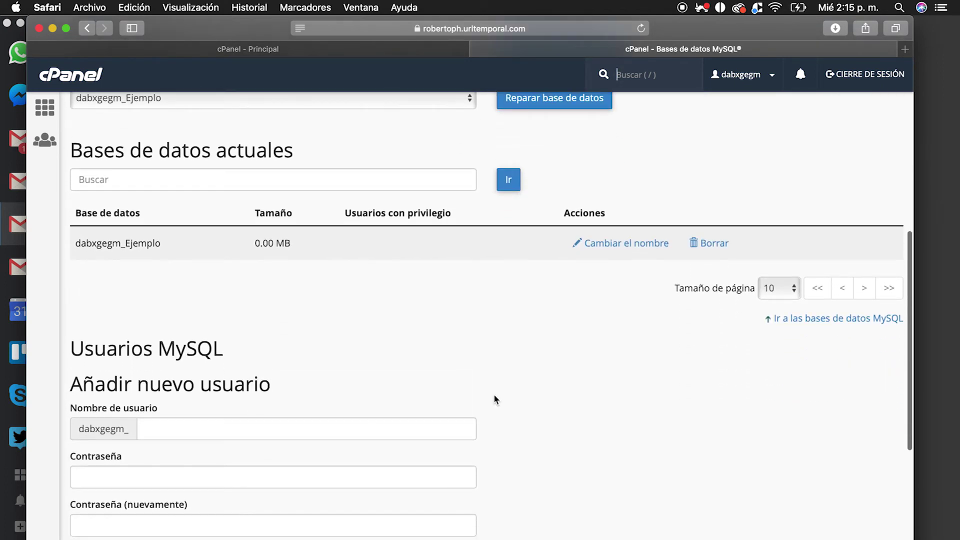
scroll(380, 340, "down", 2)
scroll(412, 379, "down", 6)
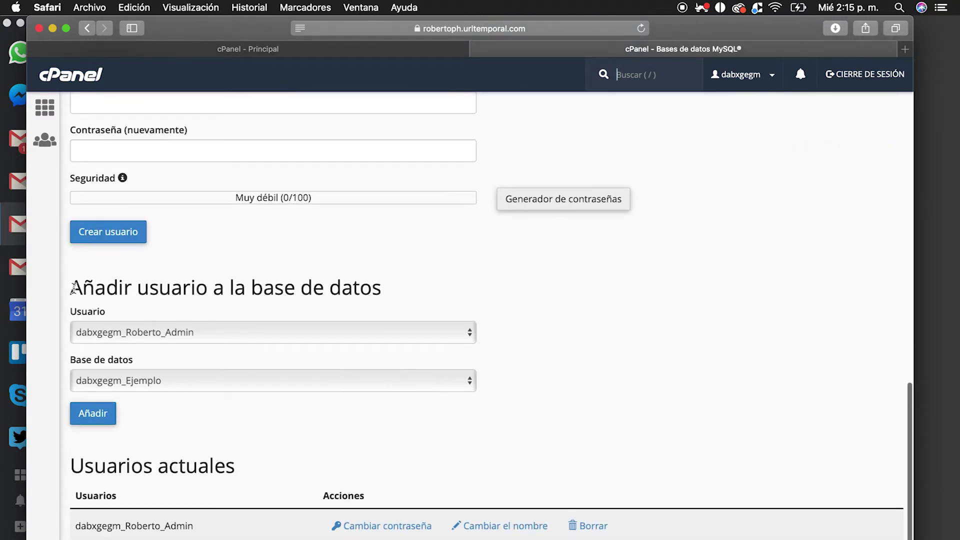
- Add the new MySQL user to the dabxgegm_Ejemplo database
left_click(295, 335)
left_click(328, 330)
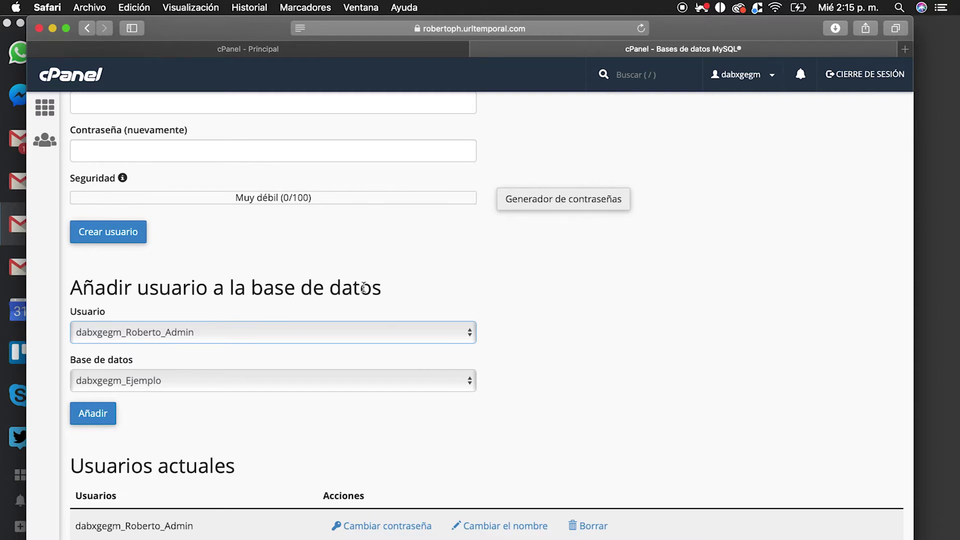
left_click(356, 333)
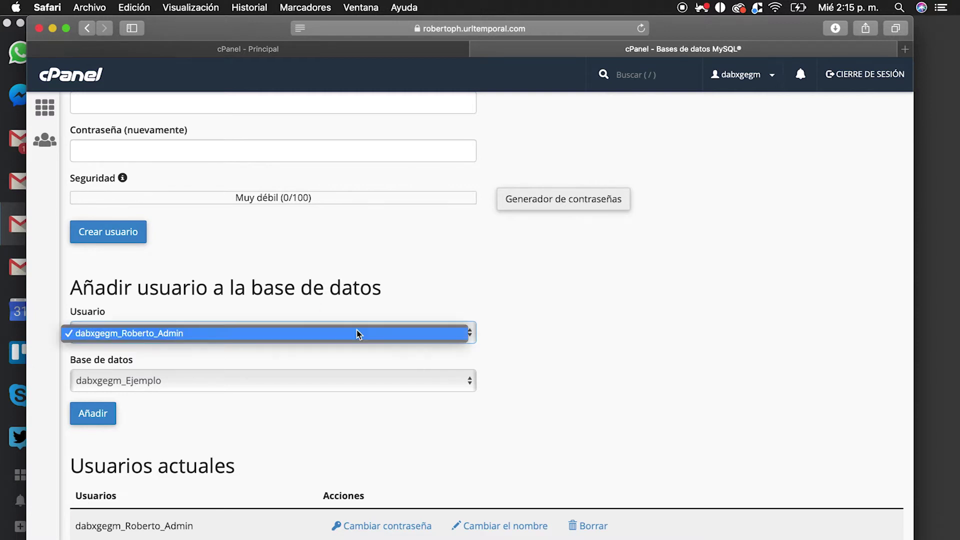
left_click(358, 334)
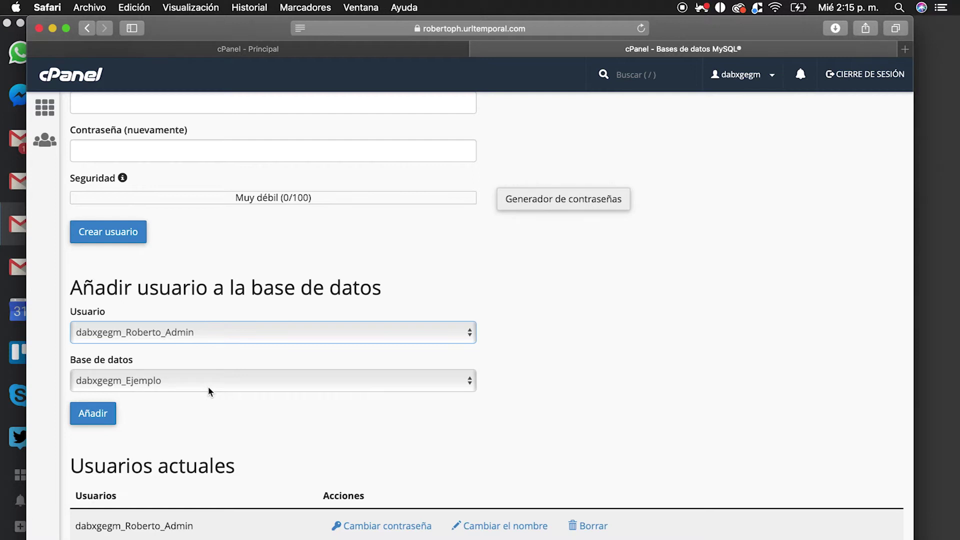
left_click(259, 337)
left_click(258, 337)
left_click(93, 415)
scroll(143, 405, "down", 1)
- Grant the user TODOS LOS PRIVILEGIOS on dabxgegm_Ejemplo and save the changes
left_click(96, 411)
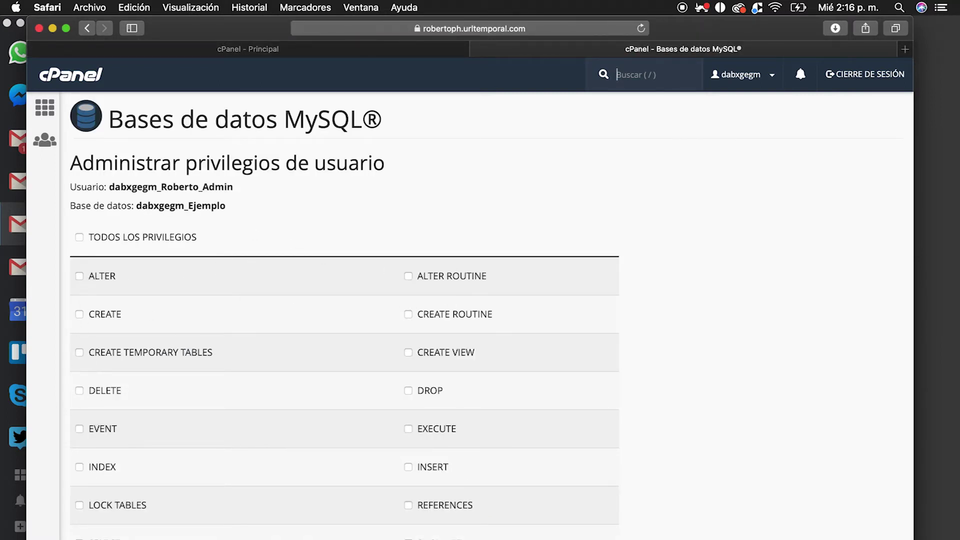
scroll(345, 350, "down", 3)
scroll(307, 527, "up", 3)
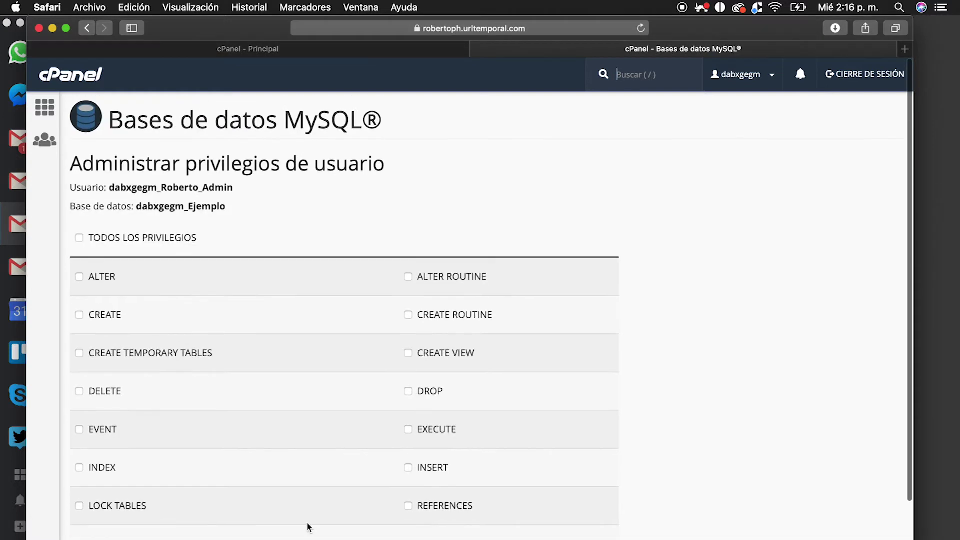
left_click(79, 237)
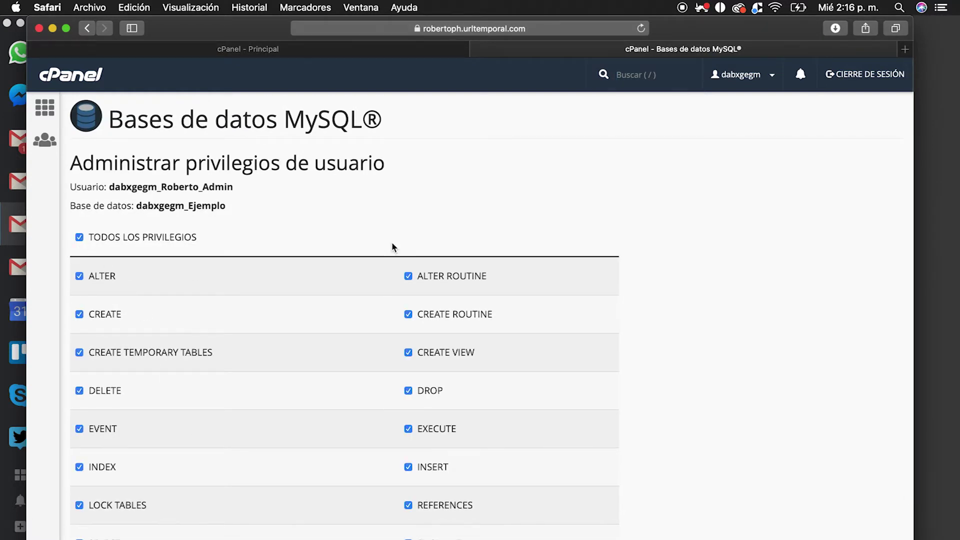
scroll(632, 400, "down", 3)
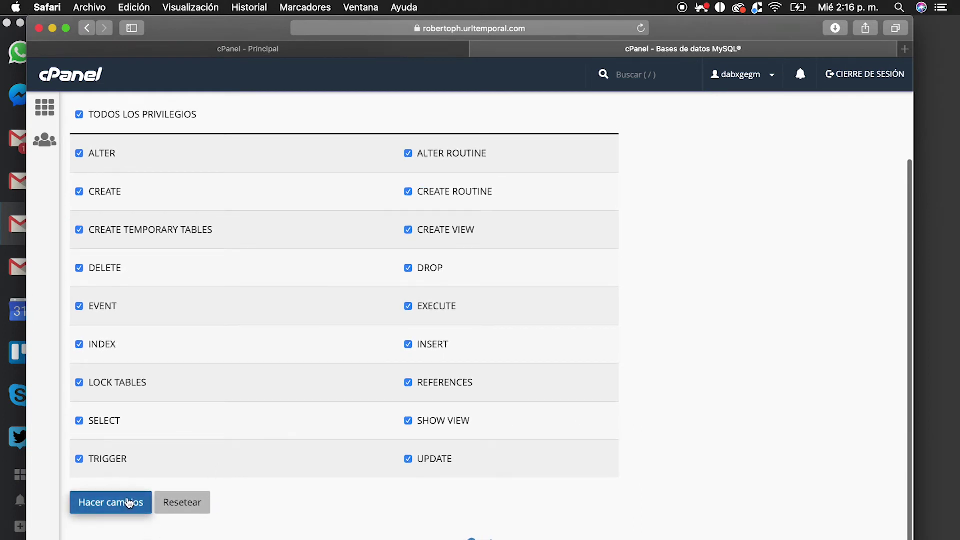
left_click(113, 499)
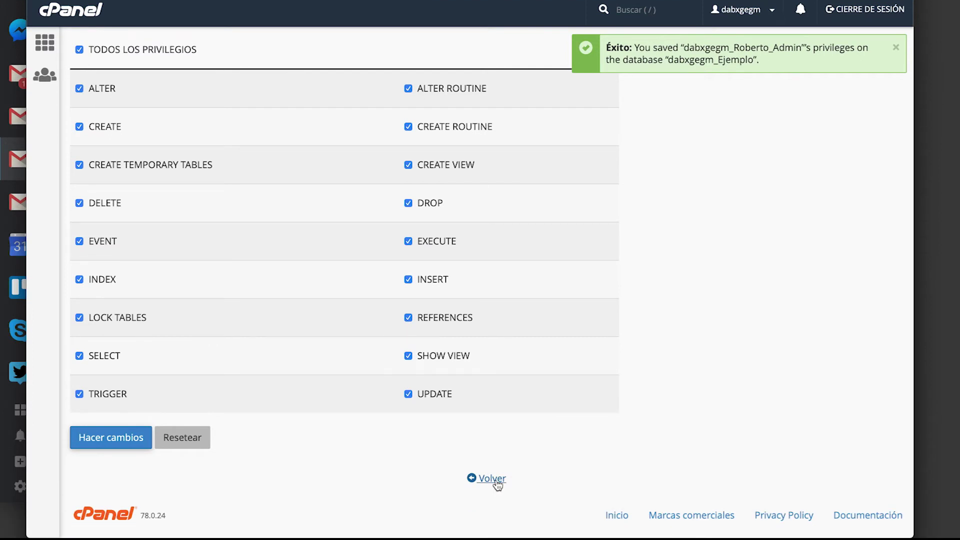
- Return to the MySQL Databases overview page
left_click(497, 481)
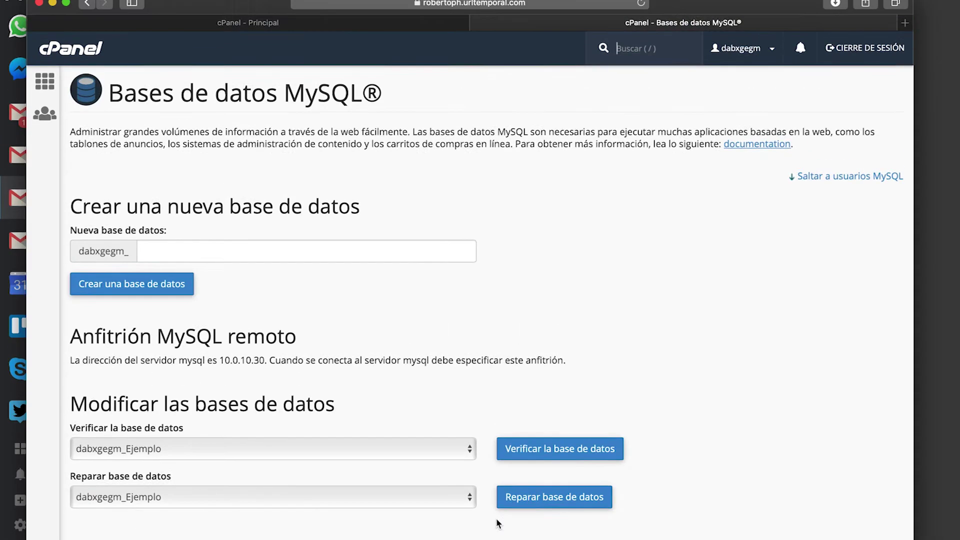
scroll(347, 313, "down", 7)
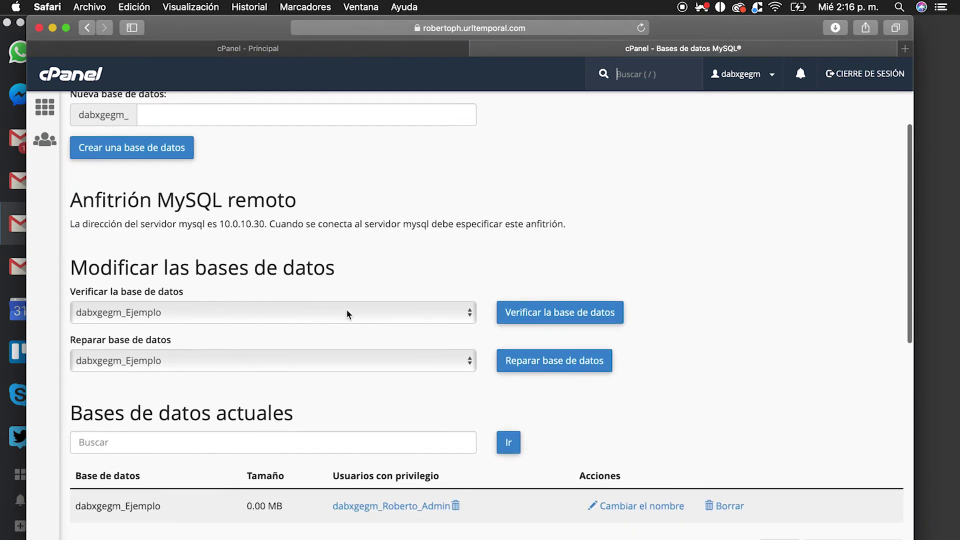
scroll(604, 376, "down", 9)
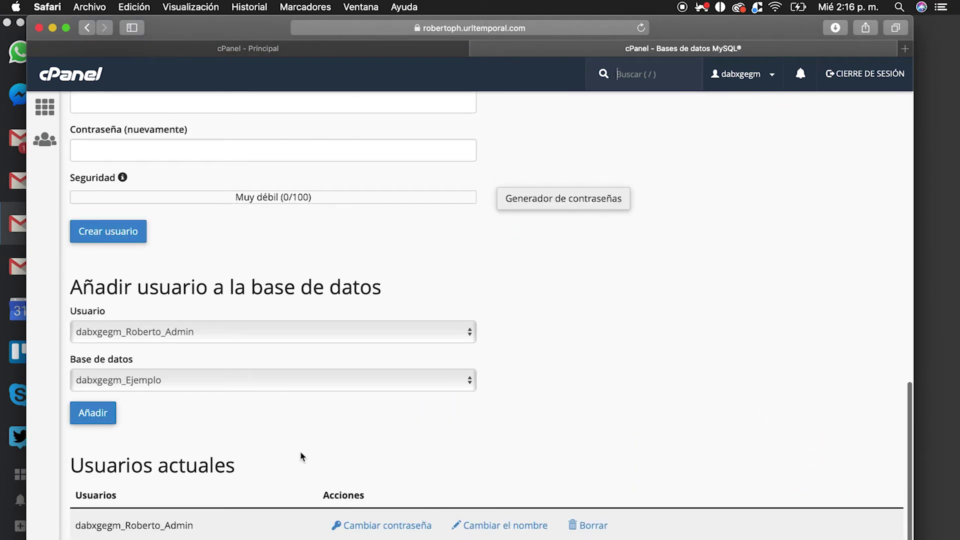
scroll(316, 477, "up", 16)
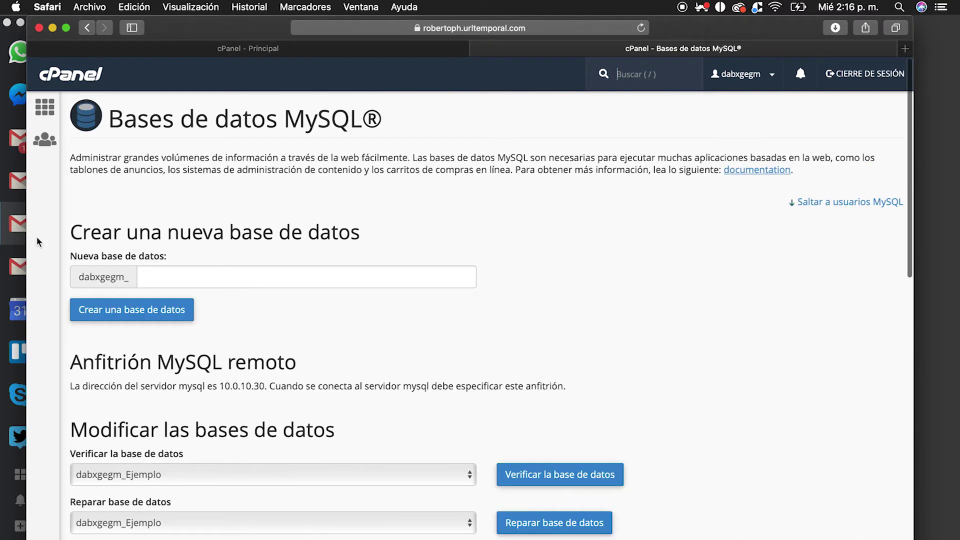
- On the cPanel home page, select the Dominio Principal value in Información General for copying
left_click(58, 86)
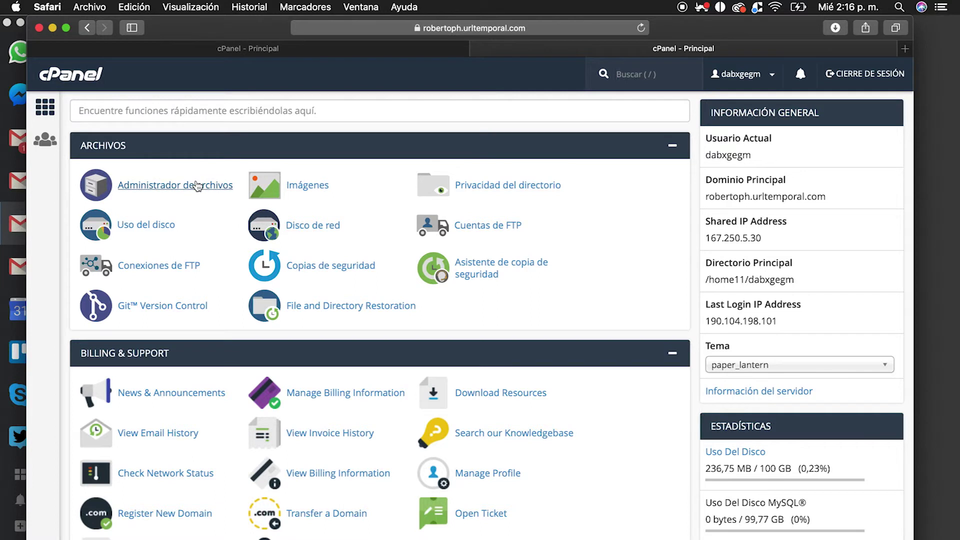
scroll(332, 472, "down", 5)
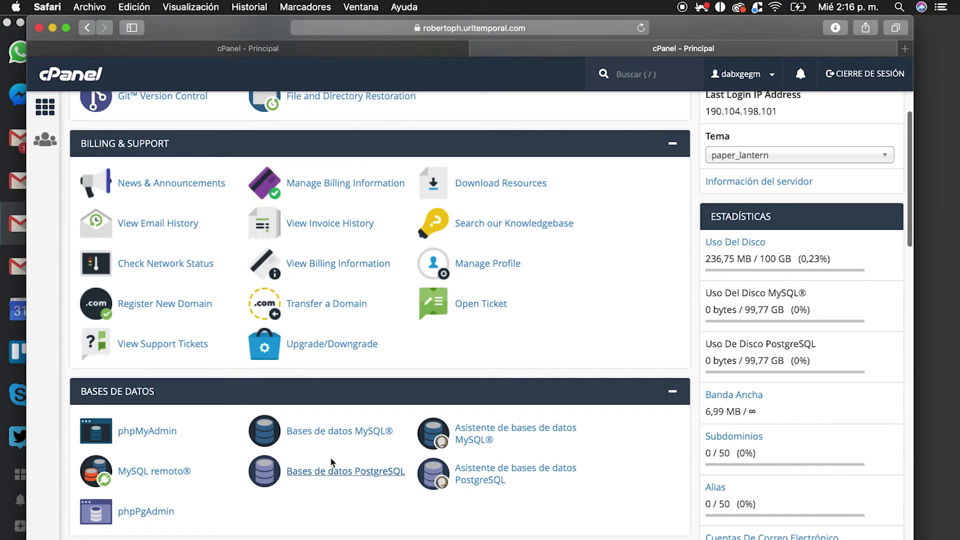
scroll(338, 439, "up", 5)
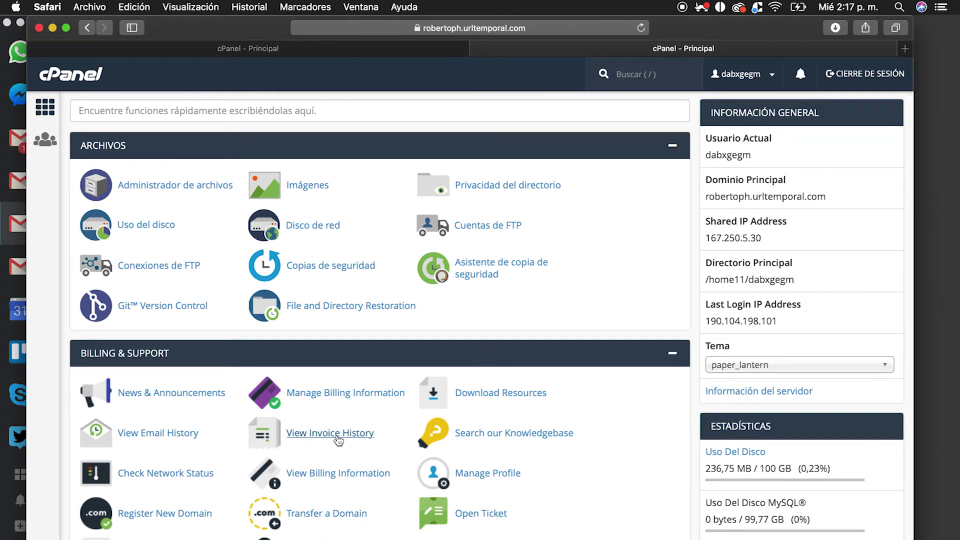
double_click(748, 198)
left_click(756, 196)
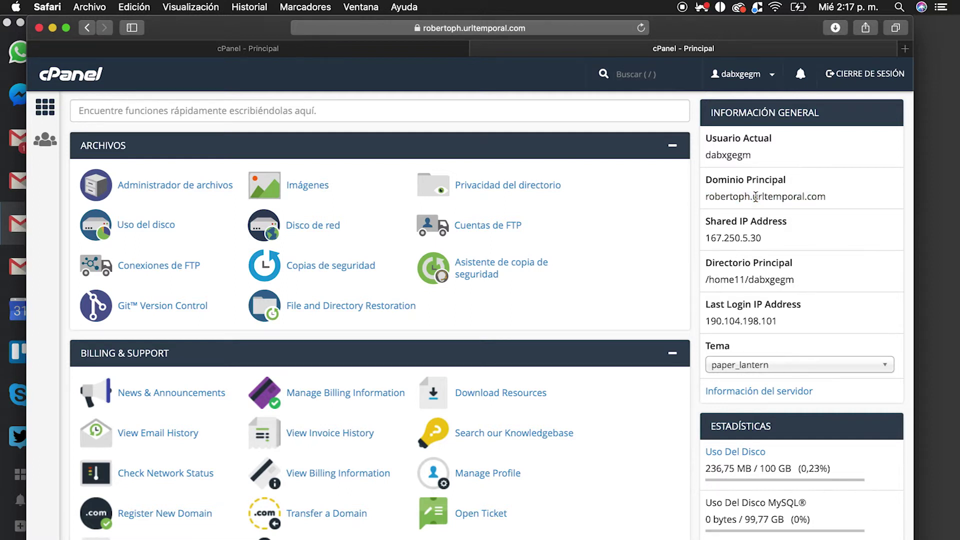
double_click(756, 197)
key("super+c")
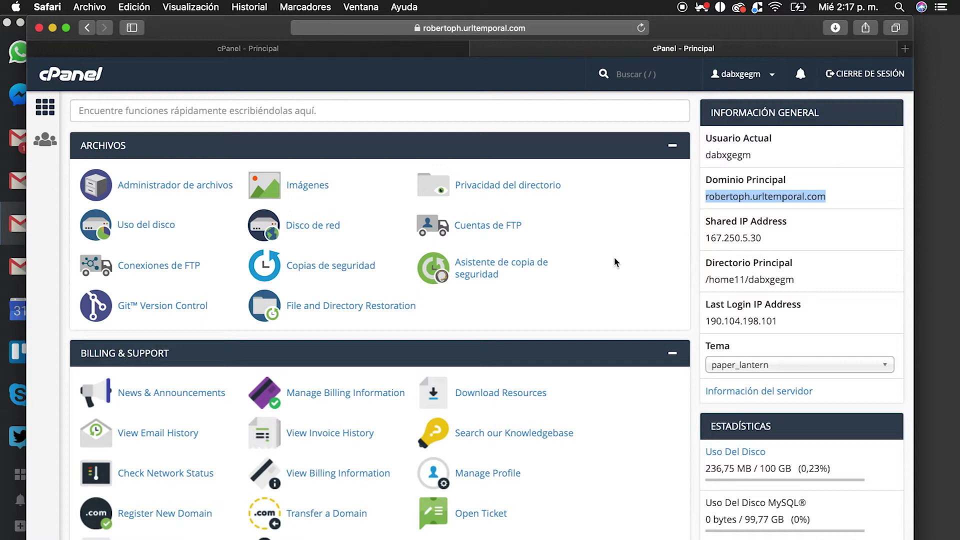
- In a new Safari tab, paste the site's domain and append /wp-admin to the address
left_click(904, 50)
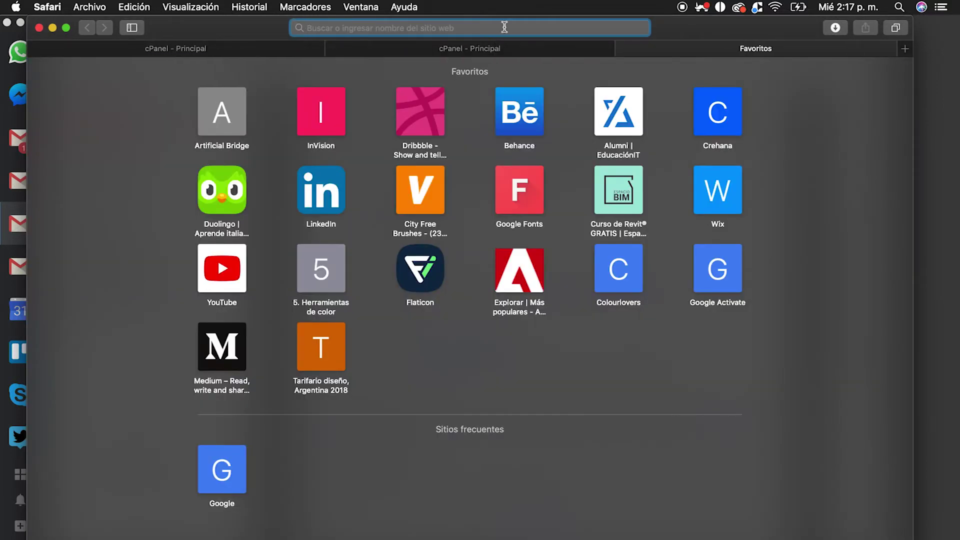
key("super+v")
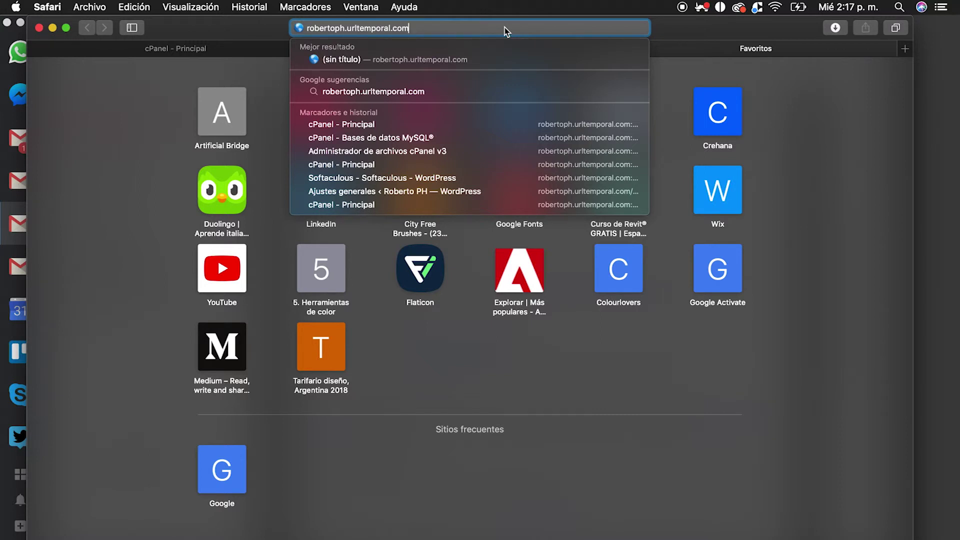
type("/")
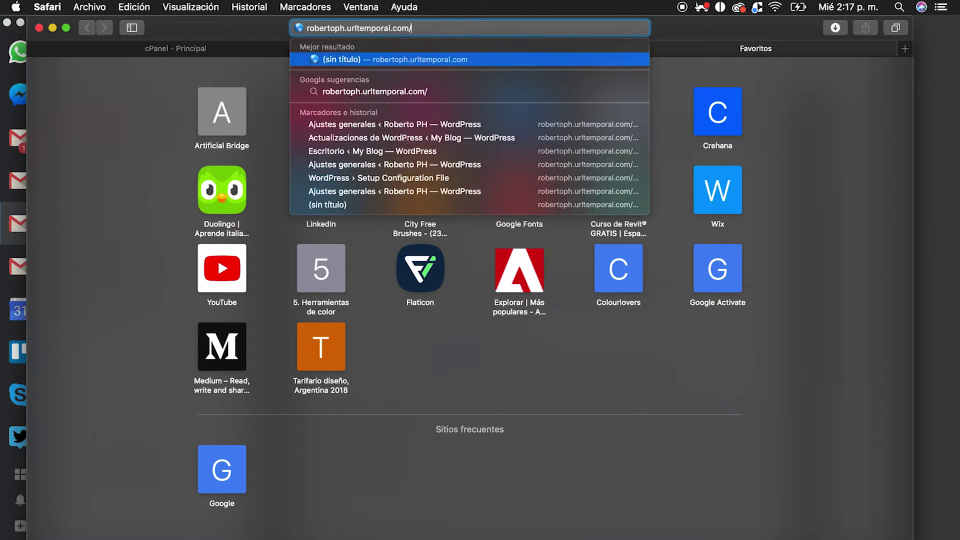
type("wp")
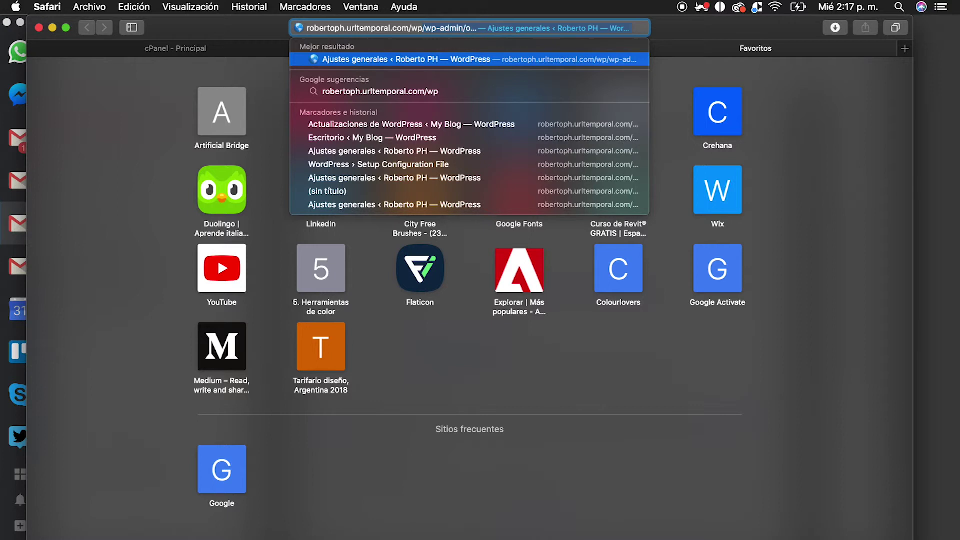
type("-")
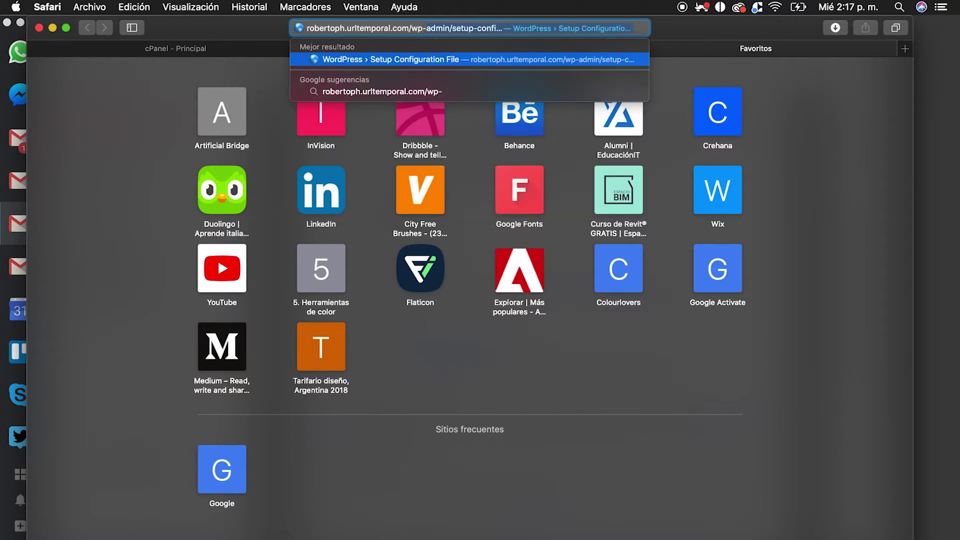
type("admin")
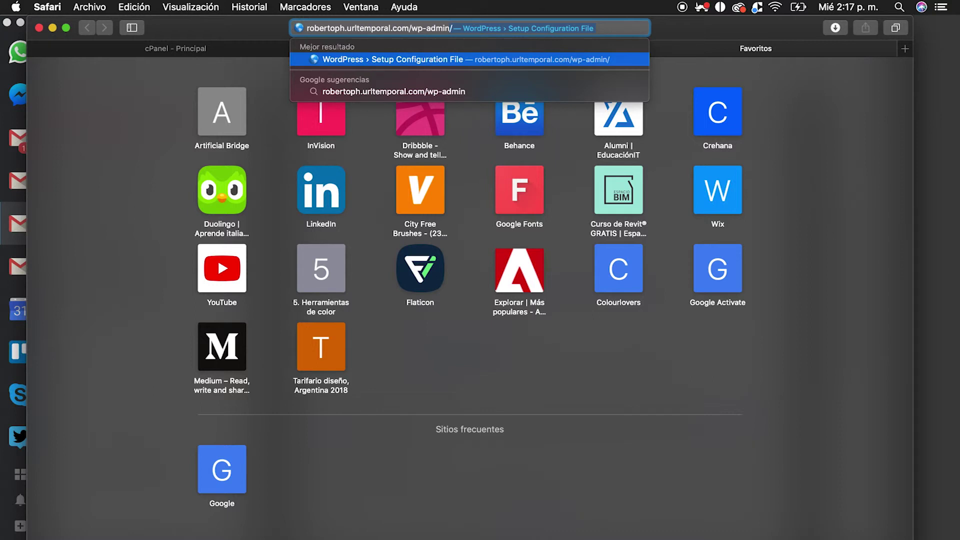
- Load the site's wp-admin address and choose Español as the installation language
key("Return")
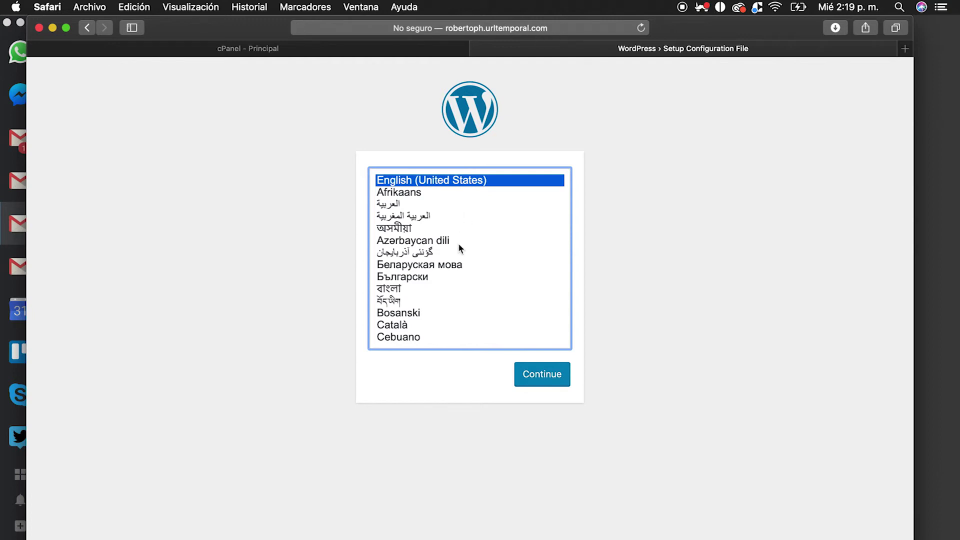
scroll(459, 243, "down", 5)
scroll(458, 243, "up", 5)
scroll(458, 243, "down", 1)
scroll(460, 246, "down", 10)
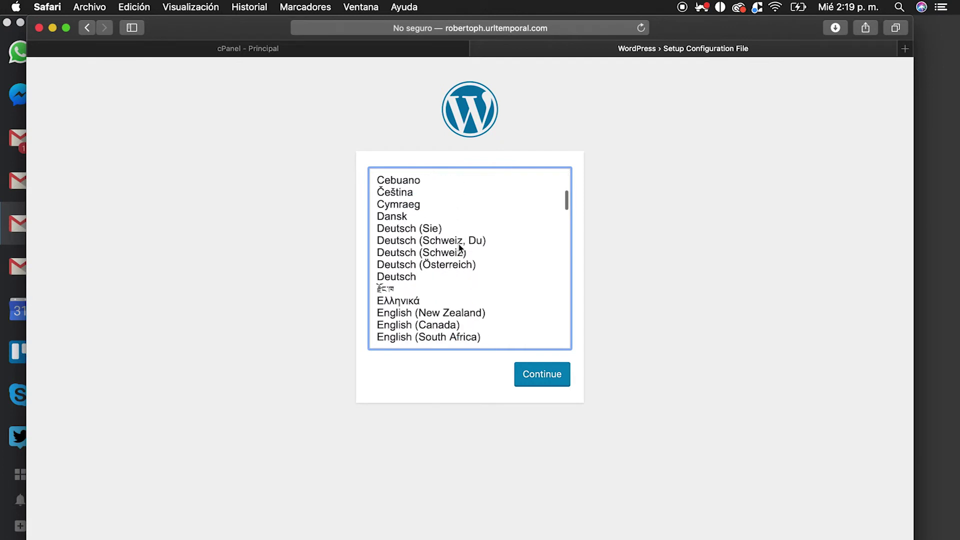
scroll(459, 246, "down", 2)
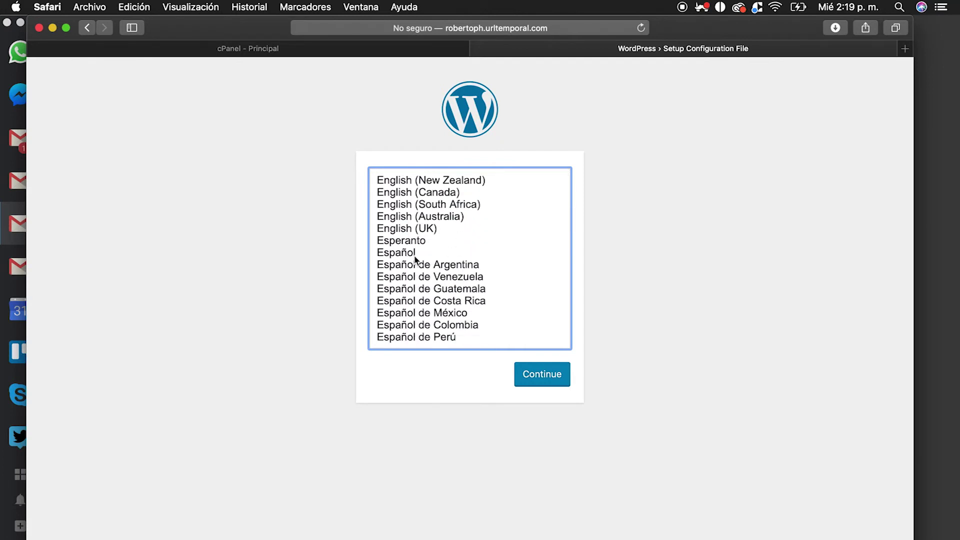
left_click(393, 256)
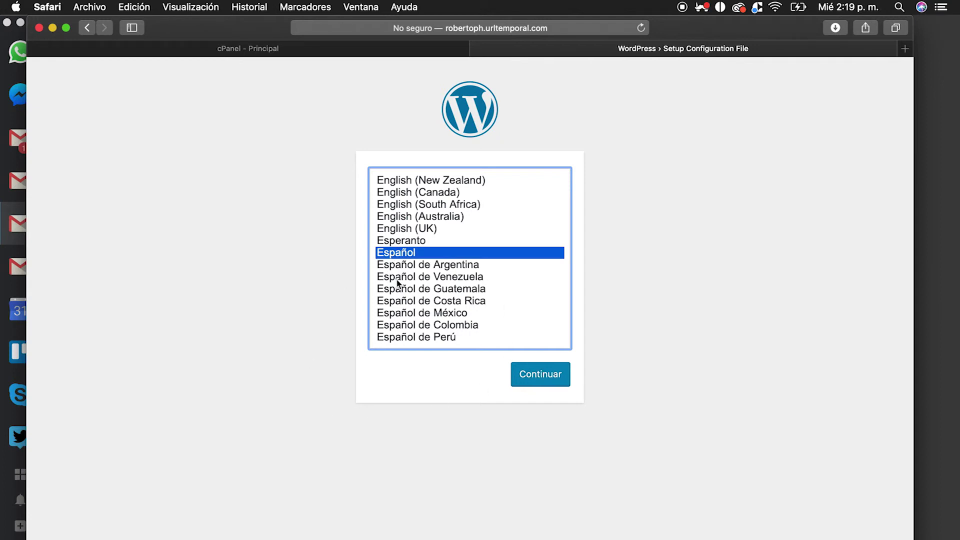
- Continue in Spanish to the database connection form, then switch back to the cPanel tab
left_click(538, 384)
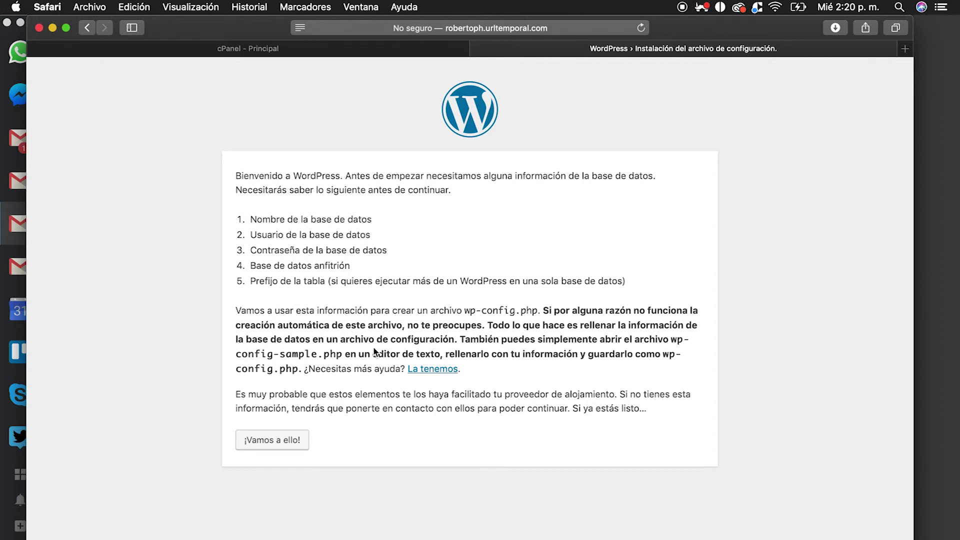
left_click(275, 450)
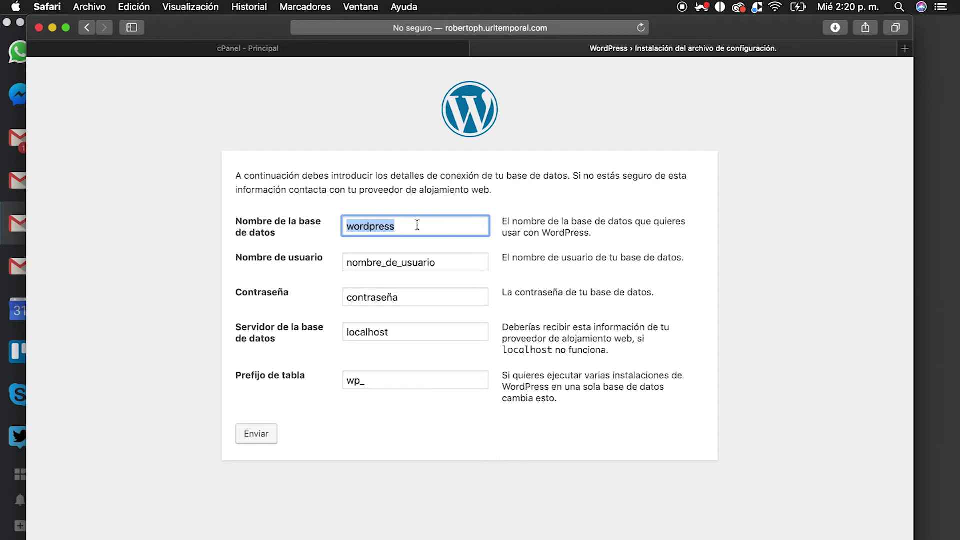
left_click(349, 49)
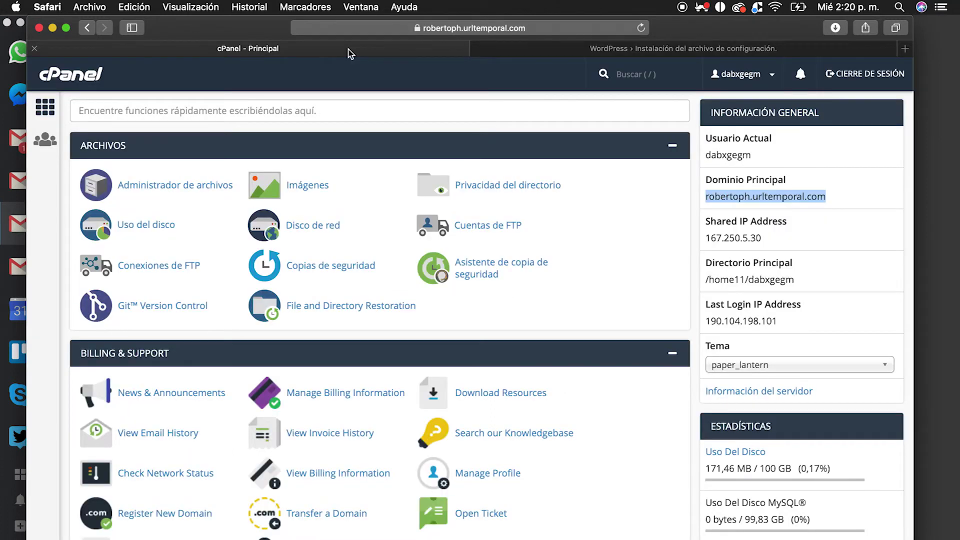
- Copy the Ejemplo database name from cPanel's Bases de datos MySQL page, then return to WordPress
scroll(344, 317, "down", 2)
scroll(344, 317, "down", 8)
left_click(336, 317)
scroll(337, 367, "down", 8)
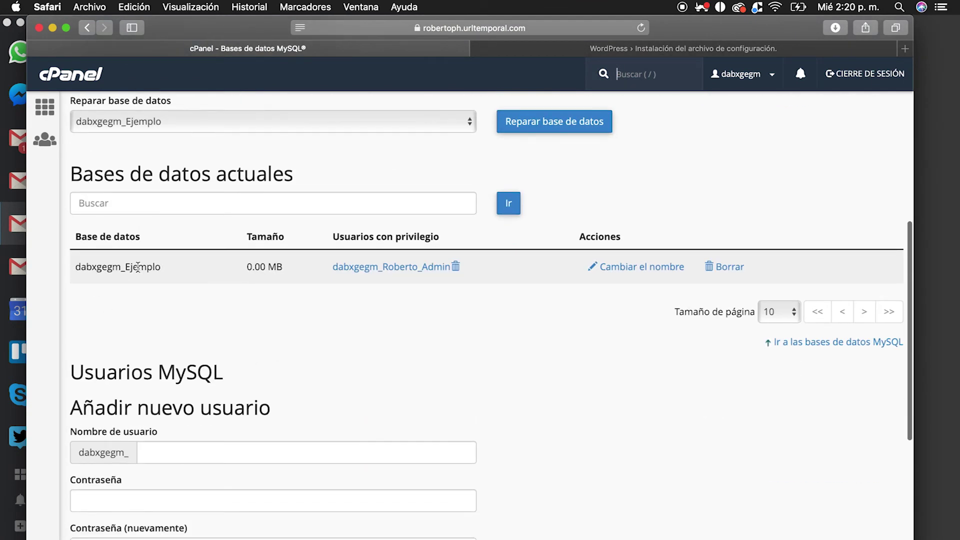
mouse_move(163, 270)
left_mouse_down()
mouse_move(70, 271)
mouse_move(170, 274)
mouse_move(68, 275)
left_mouse_up()
left_click(75, 270)
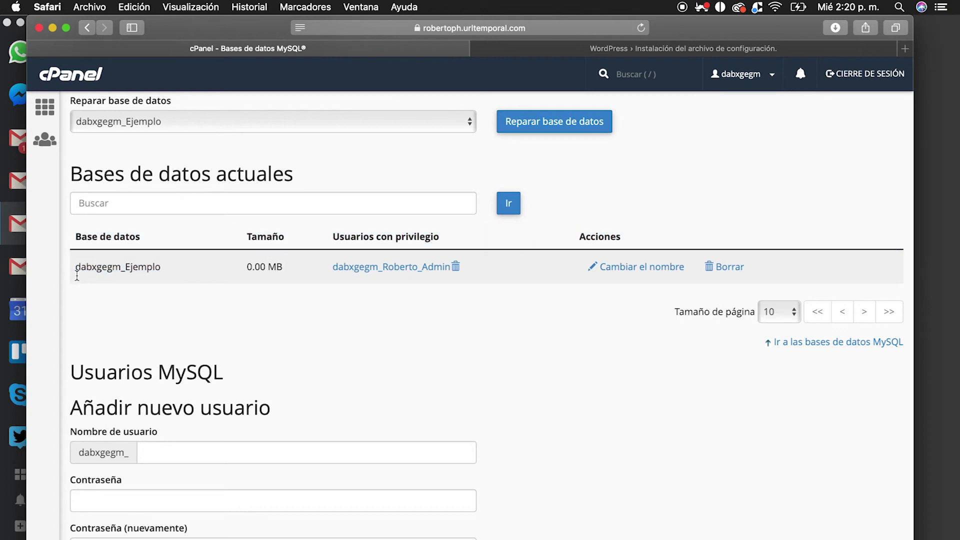
double_click(75, 268)
key("super+c")
left_click(589, 50)
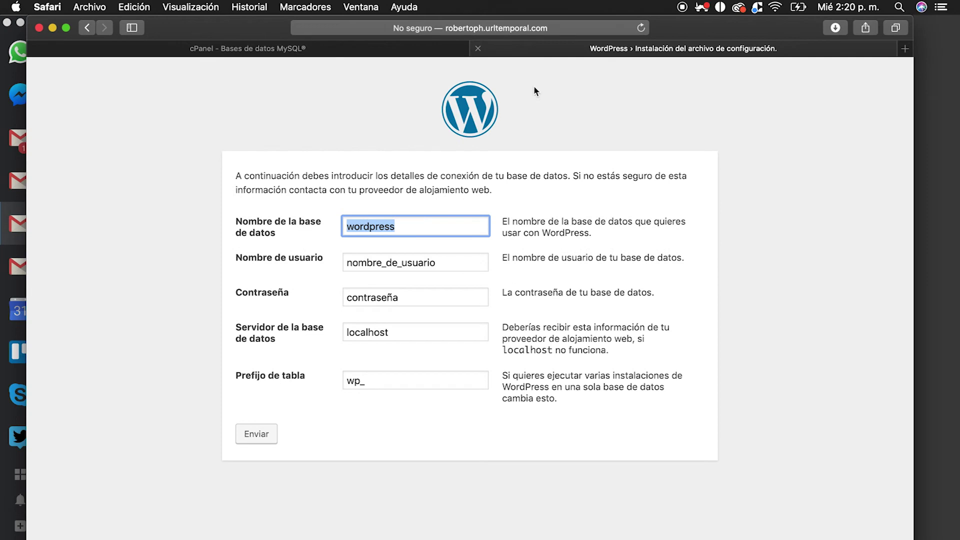
- Paste the copied Ejemplo database name into the database name field
key("super+v")
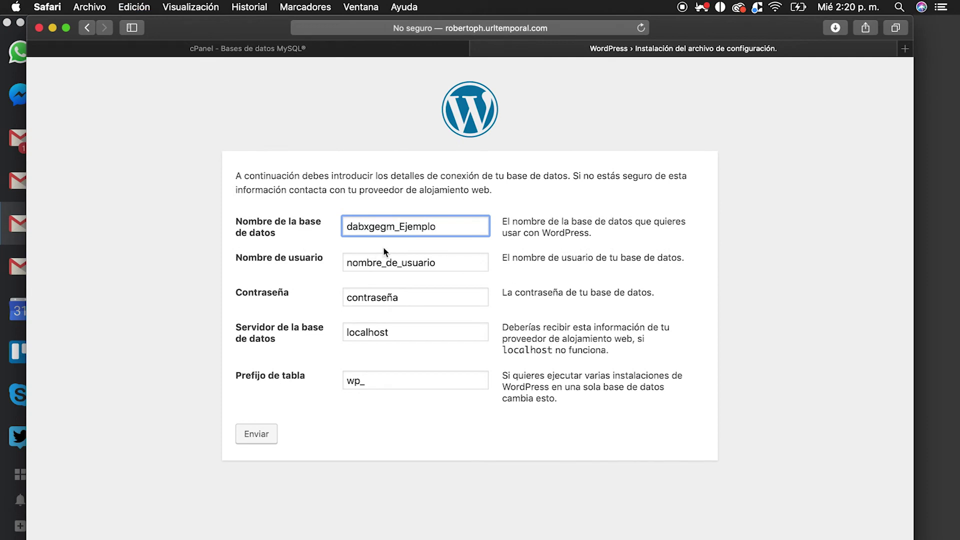
key("super+Tab")
left_click(374, 258)
- Enter the prefixed database username and its password, keep localhost, and submit with Enviar
left_click(452, 265)
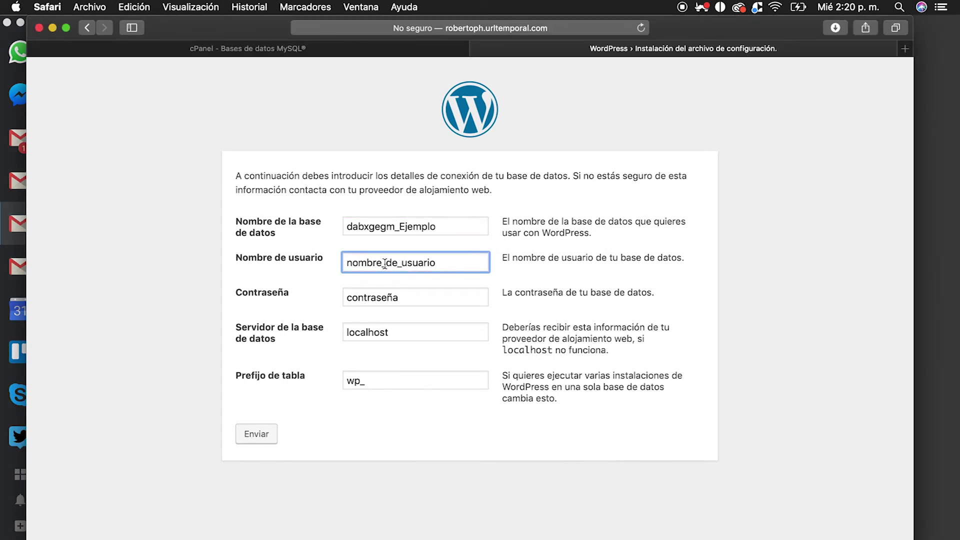
left_click_drag(398, 228, 340, 230)
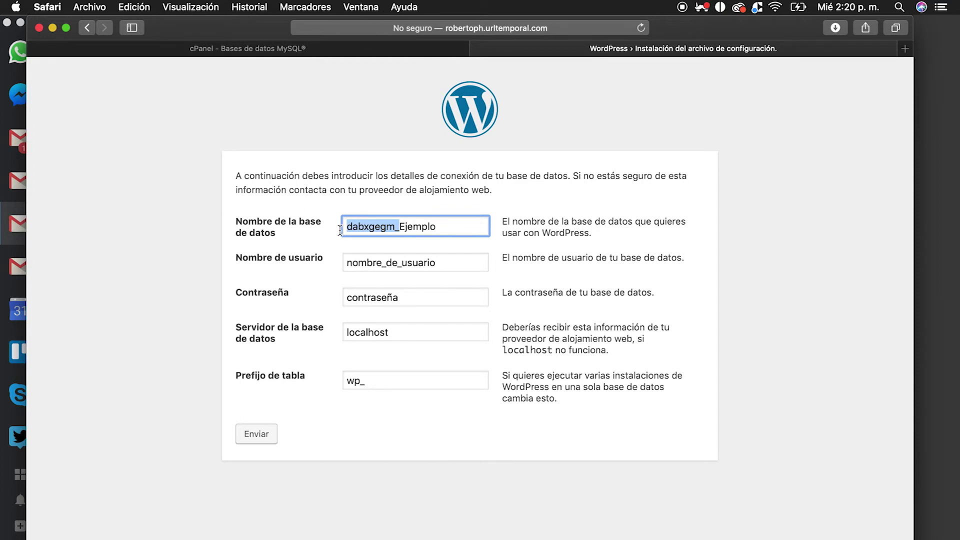
double_click(405, 262)
key("super+v")
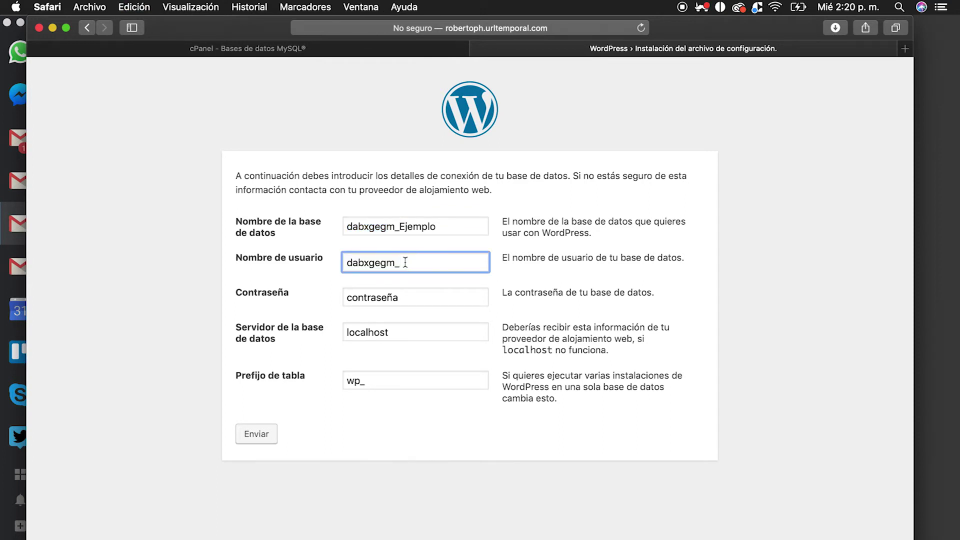
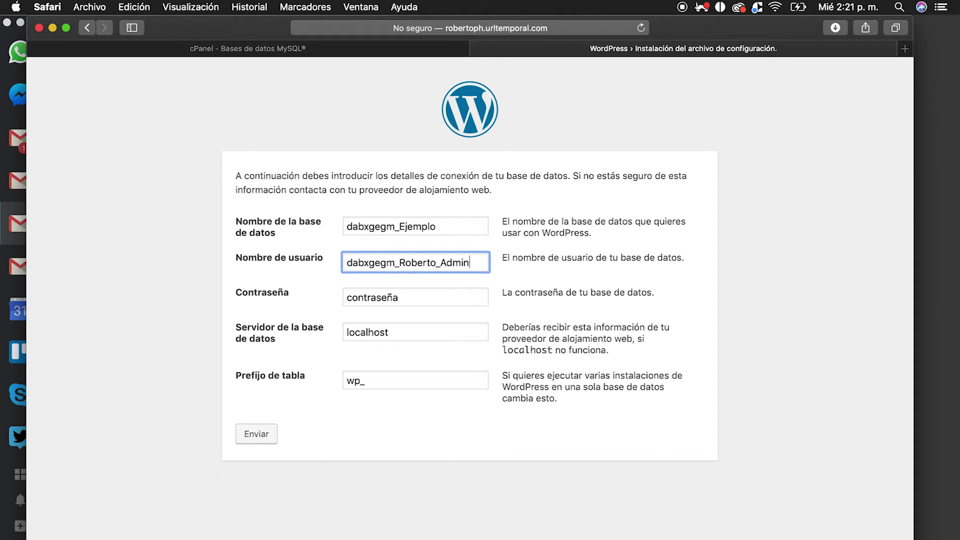
key("Tab")
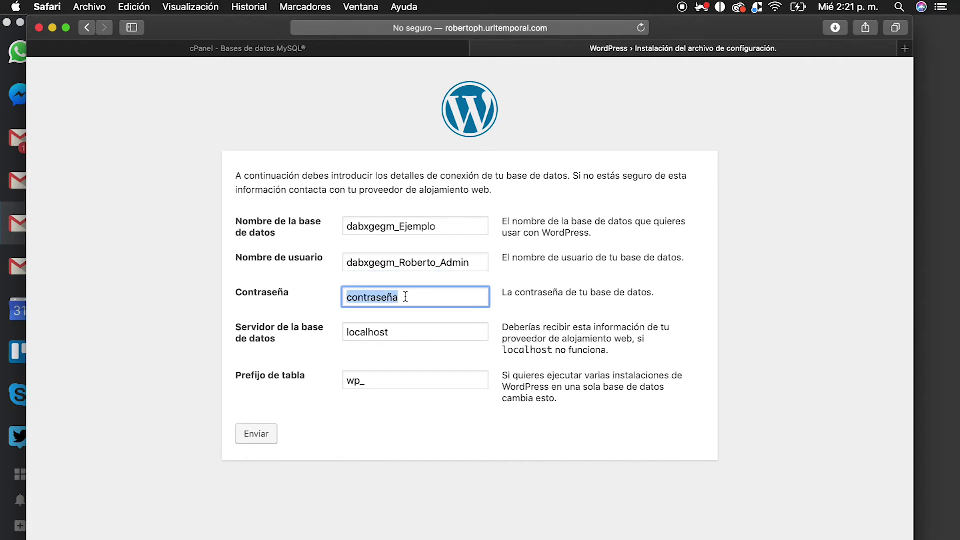
key("BackSpace")
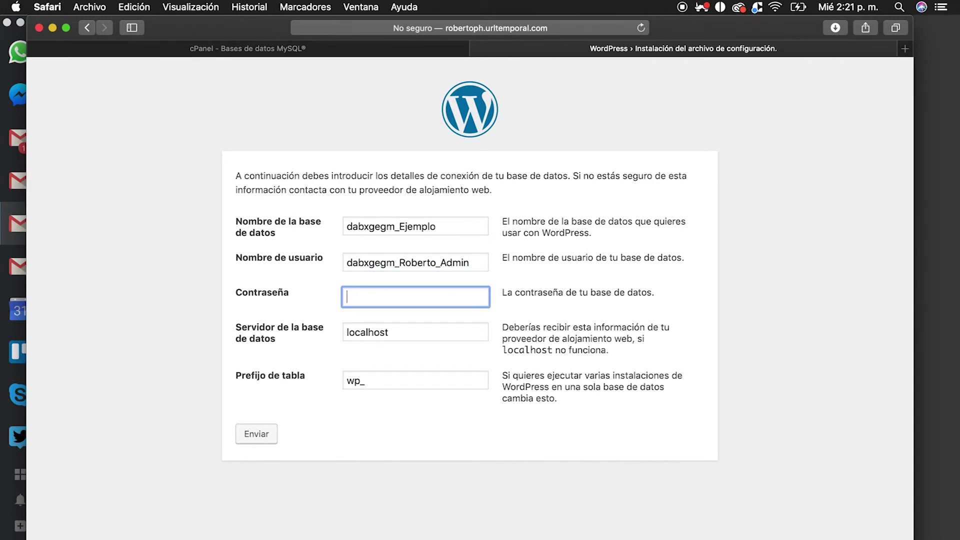
left_click(415, 337)
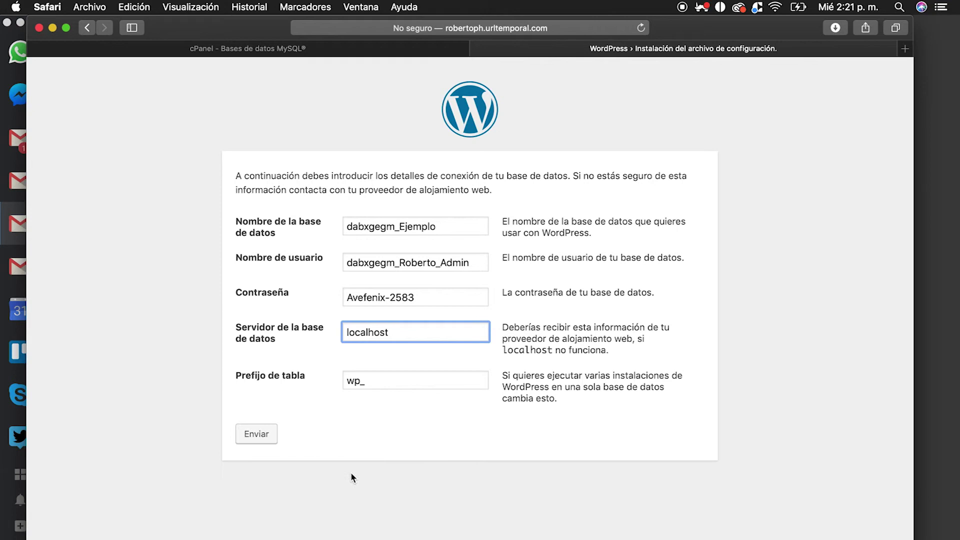
left_click(263, 436)
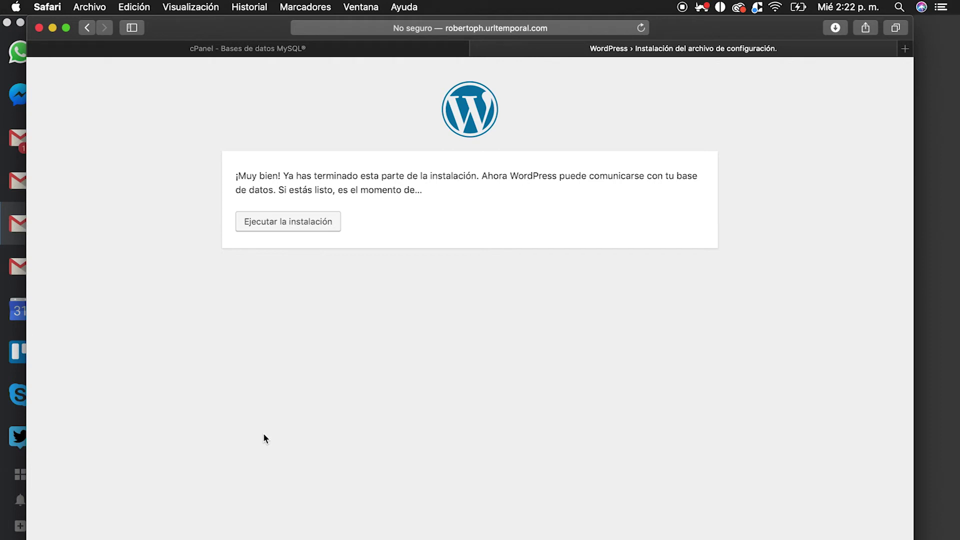
- Start the installation and enter the site title and admin username
left_click(305, 227)
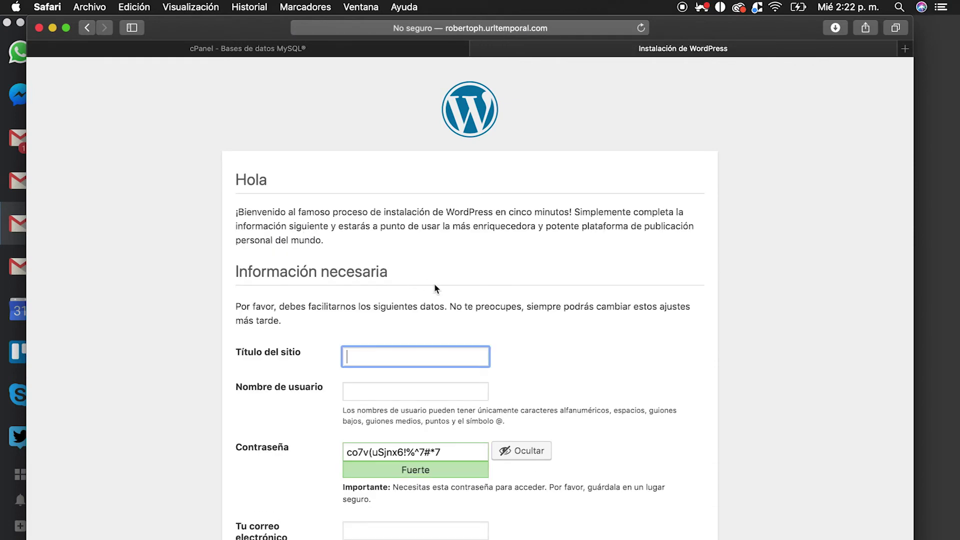
scroll(434, 283, "down", 3)
scroll(434, 283, "up", 1)
left_click(550, 280)
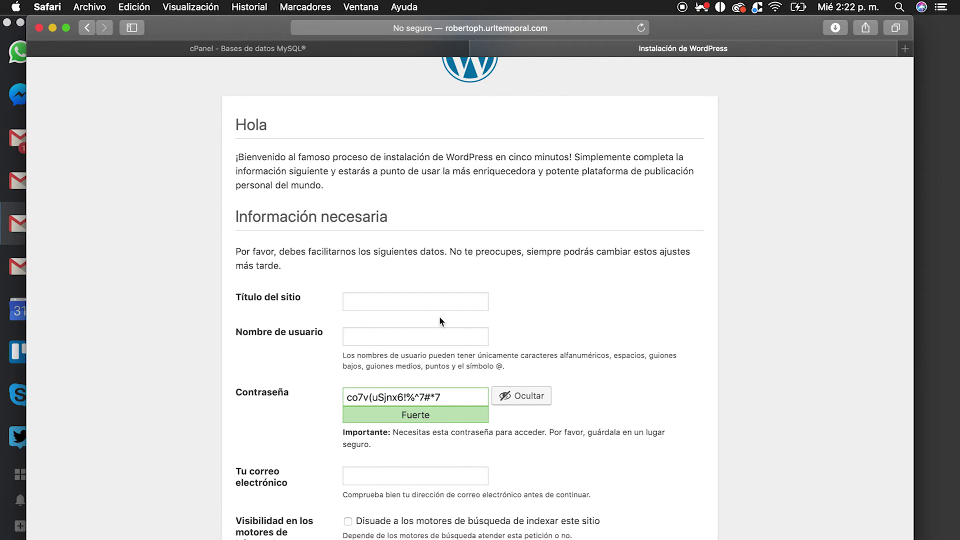
left_click(418, 306)
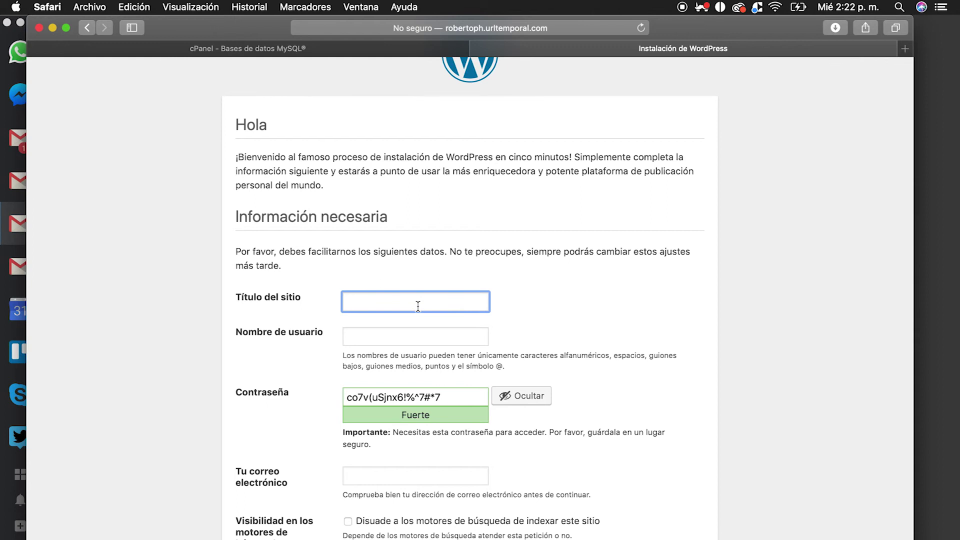
type("Robert PH")
left_click(402, 333)
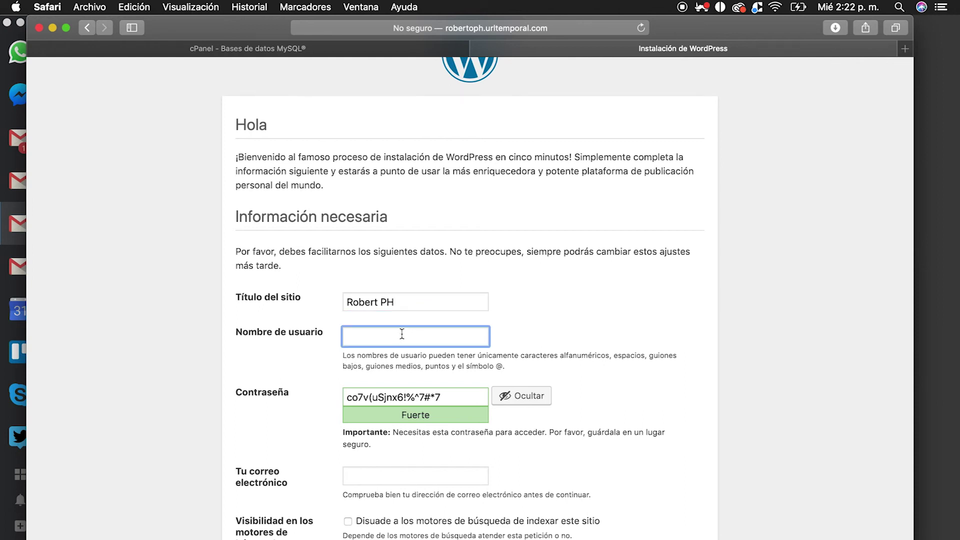
type("Roberto")
- Replace the generated admin password with a custom password rated Fuerte
left_click(500, 379)
left_click(468, 401)
key("super+a")
key("BackSpace")
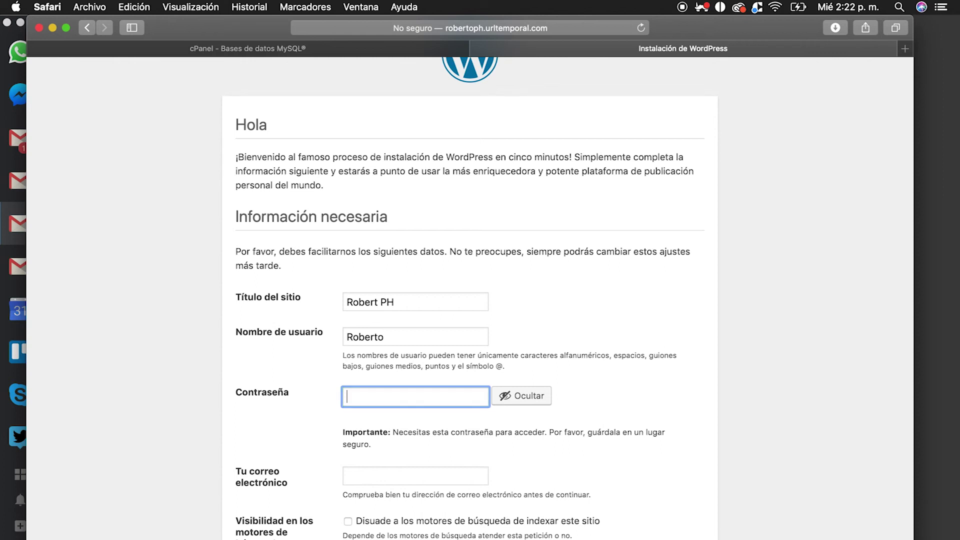
left_click(533, 398)
left_click(545, 443)
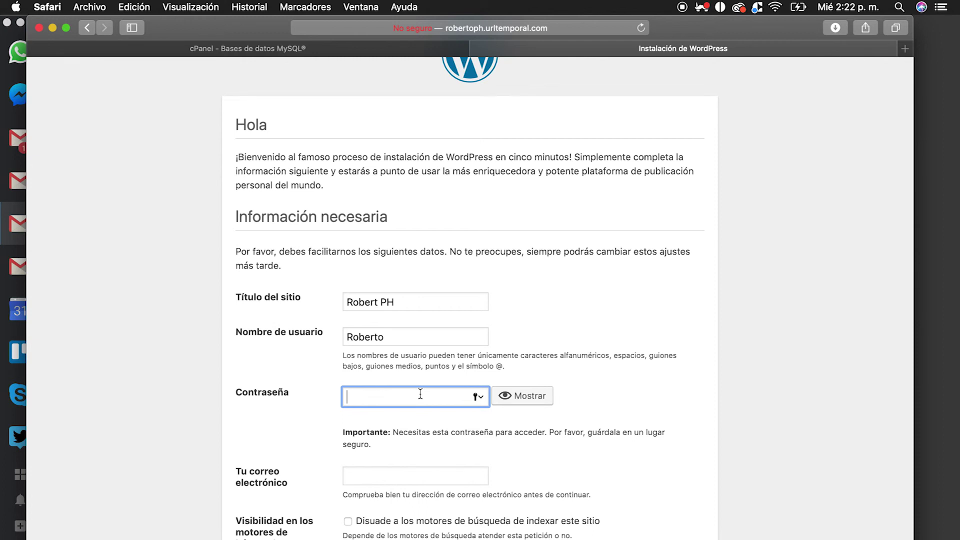
type("••••••••")
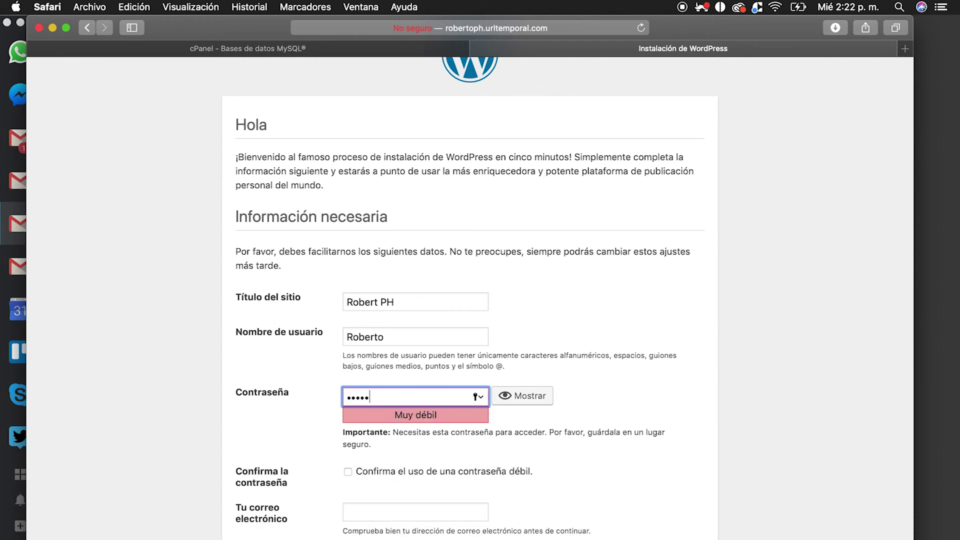
type("•••")
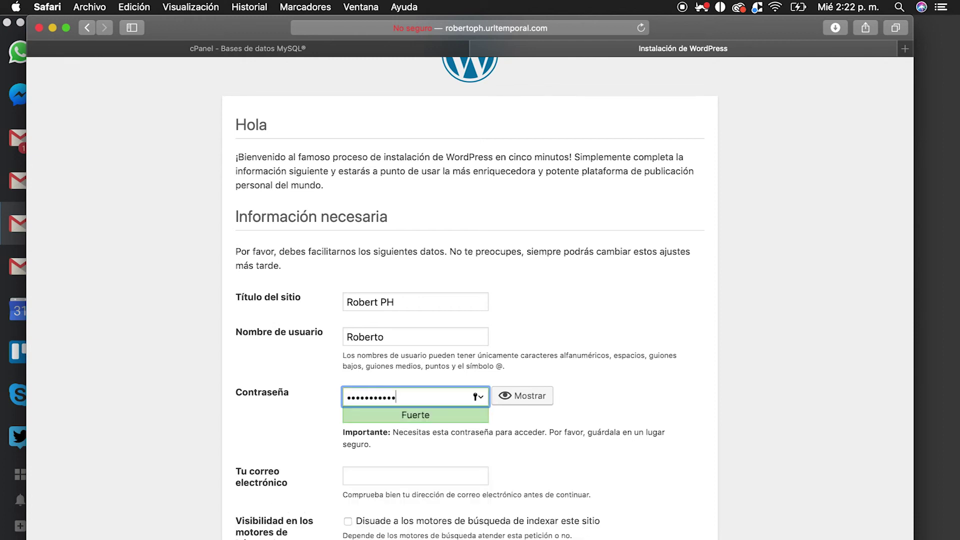
type("••")
left_click(594, 407)
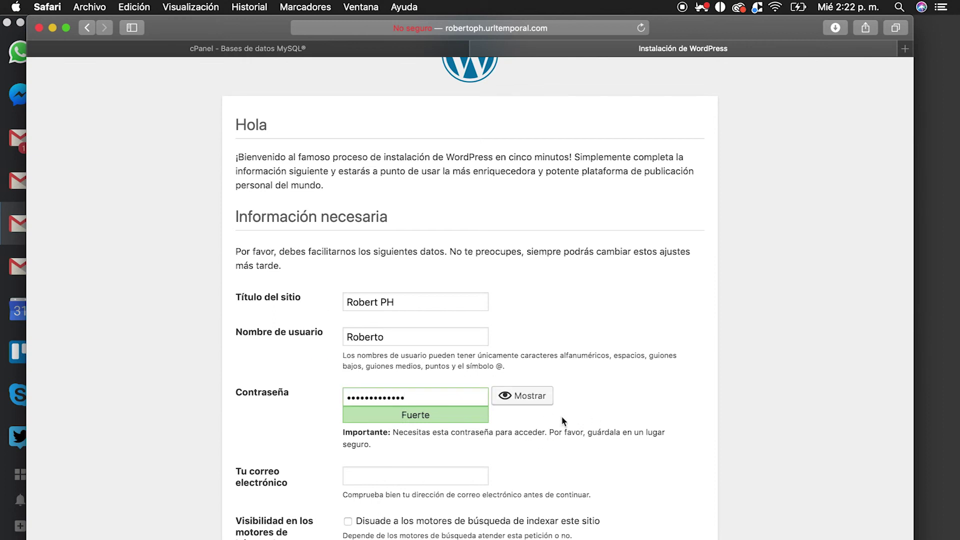
scroll(568, 425, "down", 1)
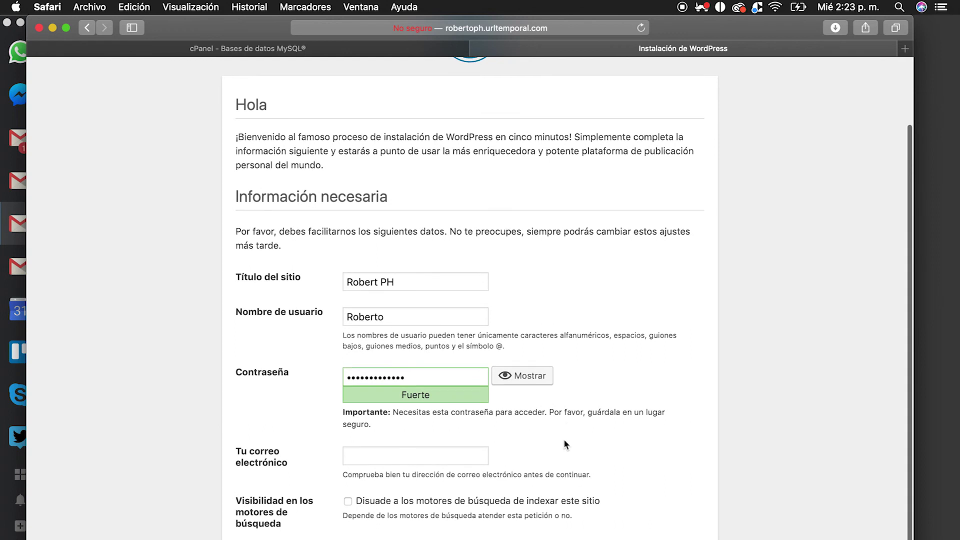
left_click(358, 455)
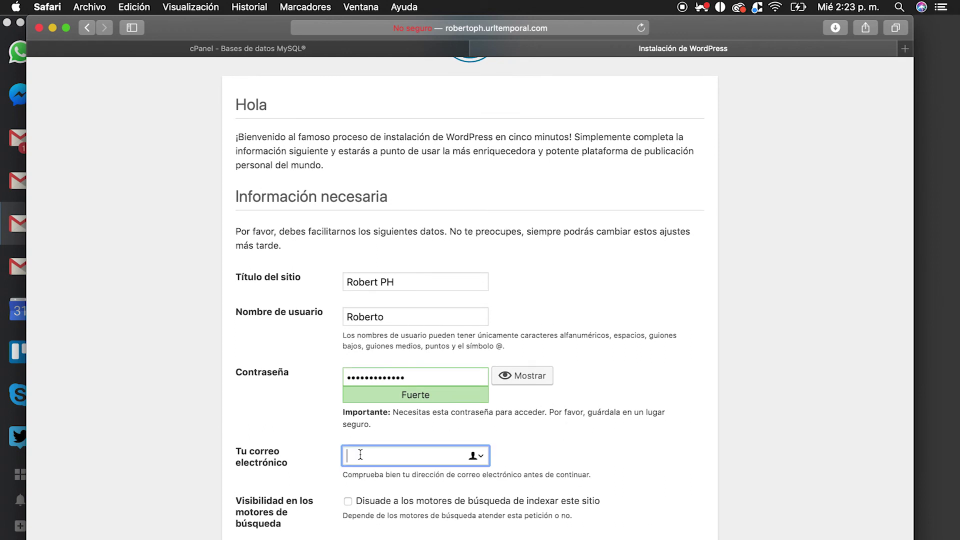
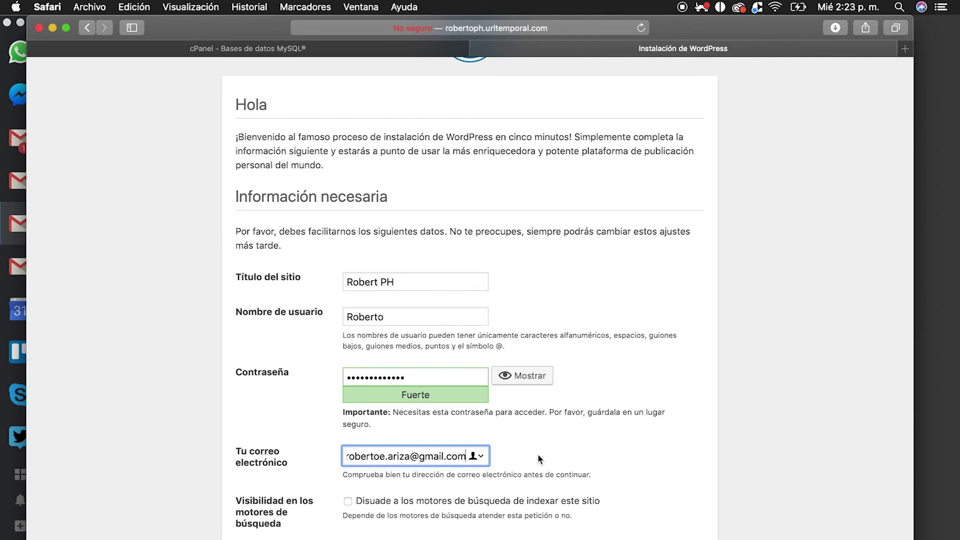
- Enter the admin e-mail, tick Disuade a los motores de búsqueda, and click Instalar WordPress
left_click(538, 454)
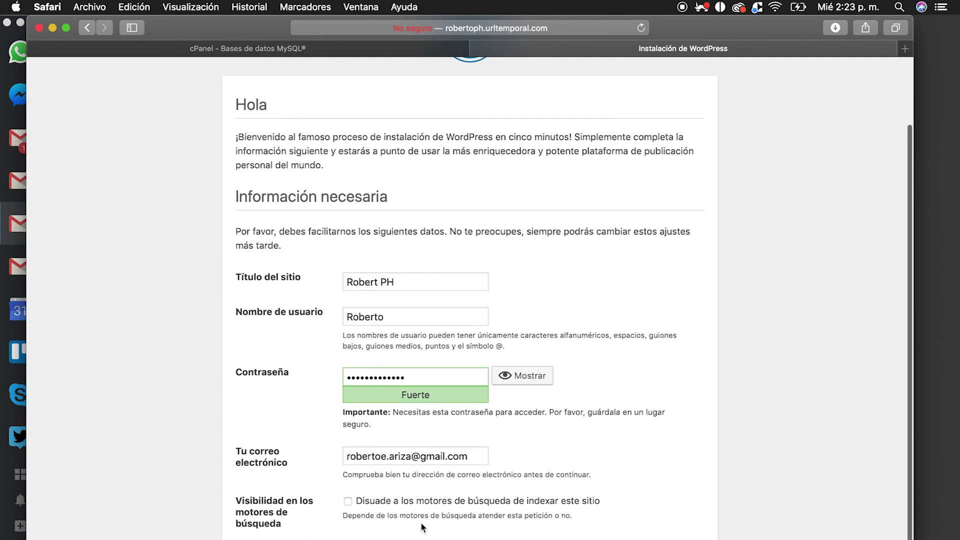
left_click(348, 501)
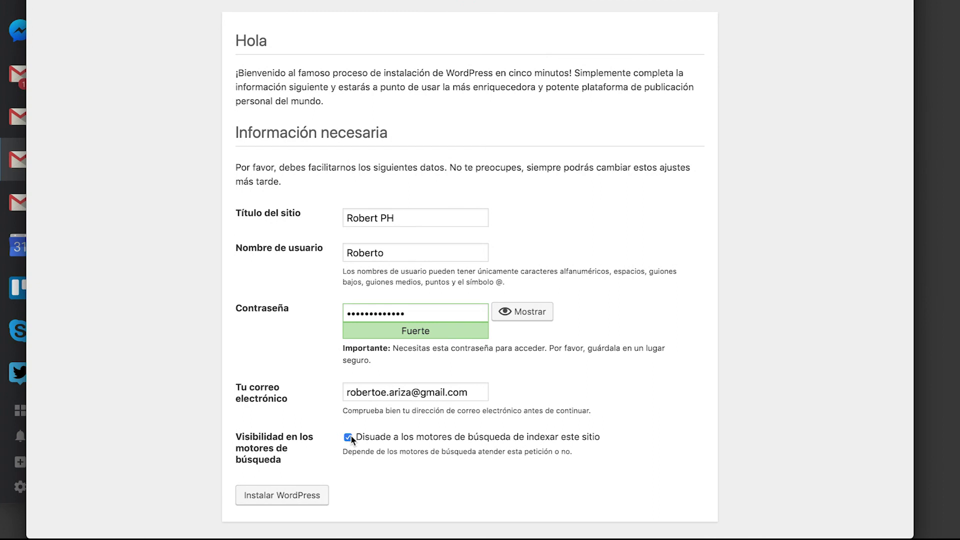
left_click(298, 495)
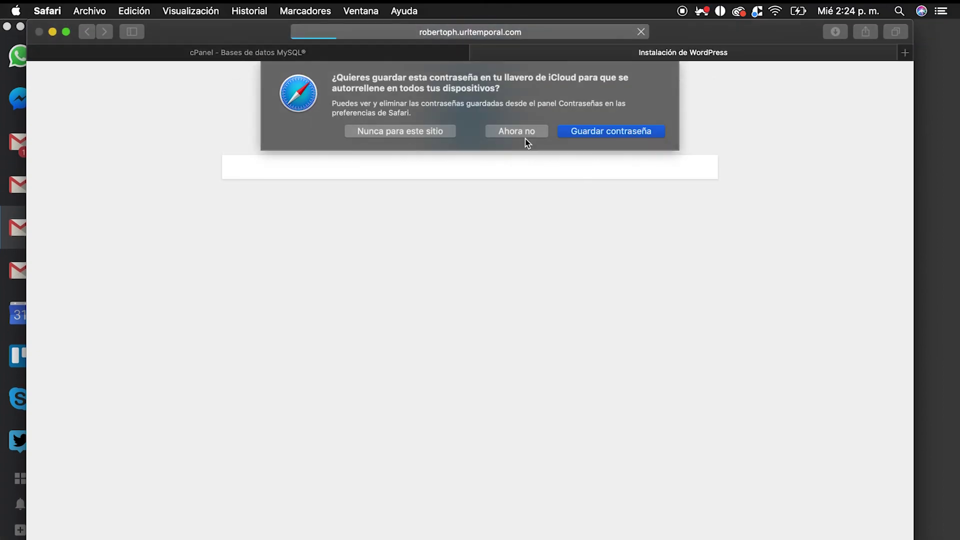
- Decline Safari's save-password prompt and go to the WordPress login page
left_click(527, 137)
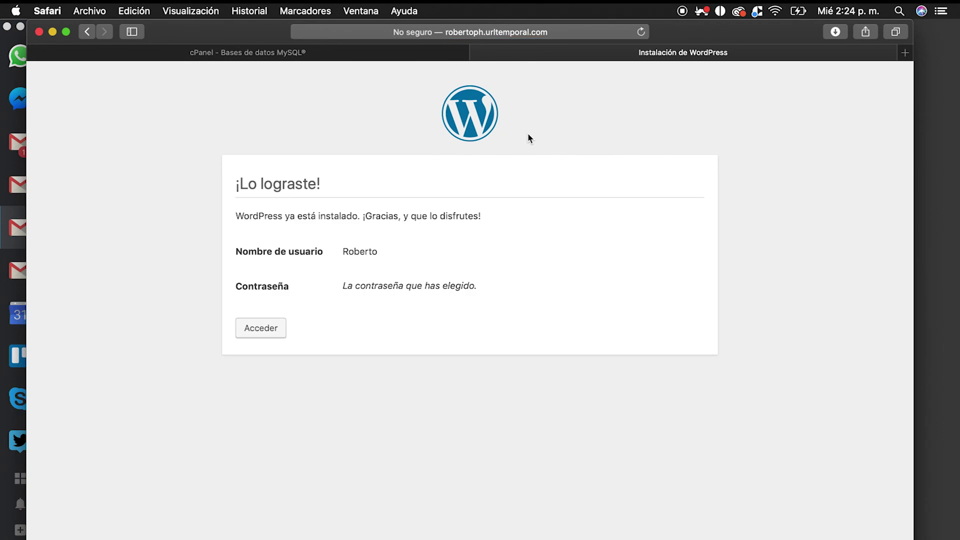
left_click(276, 324)
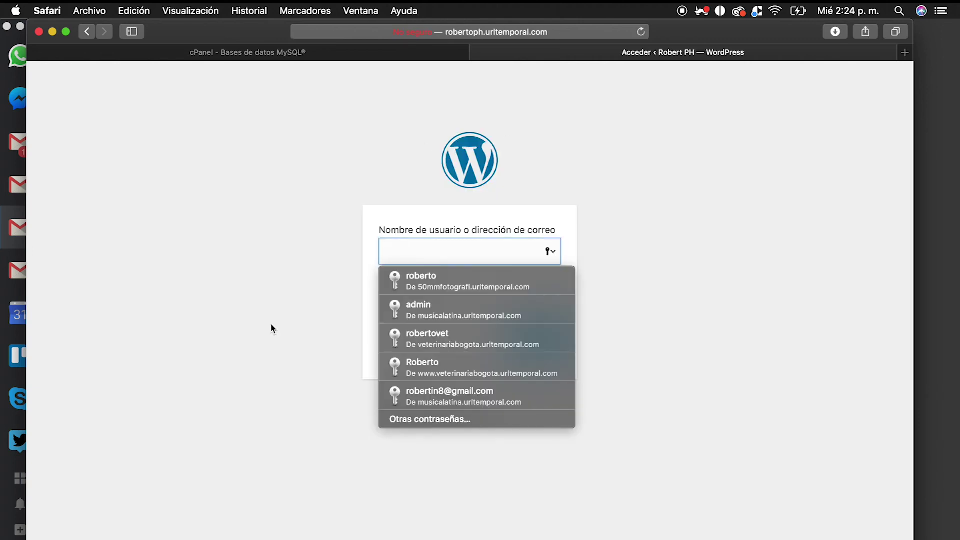
left_click(479, 236)
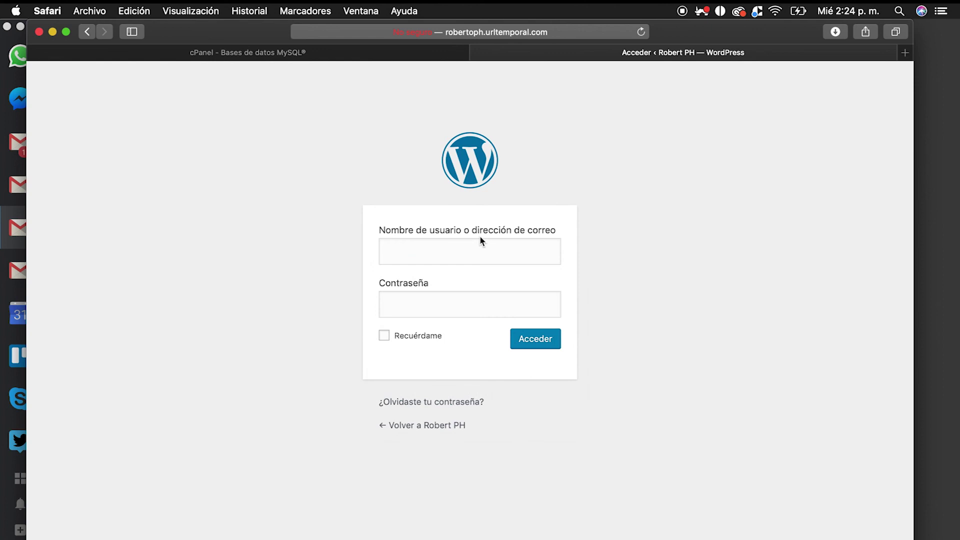
- Log in with the admin username and password, declining Safari's offer to save it
left_click(458, 255)
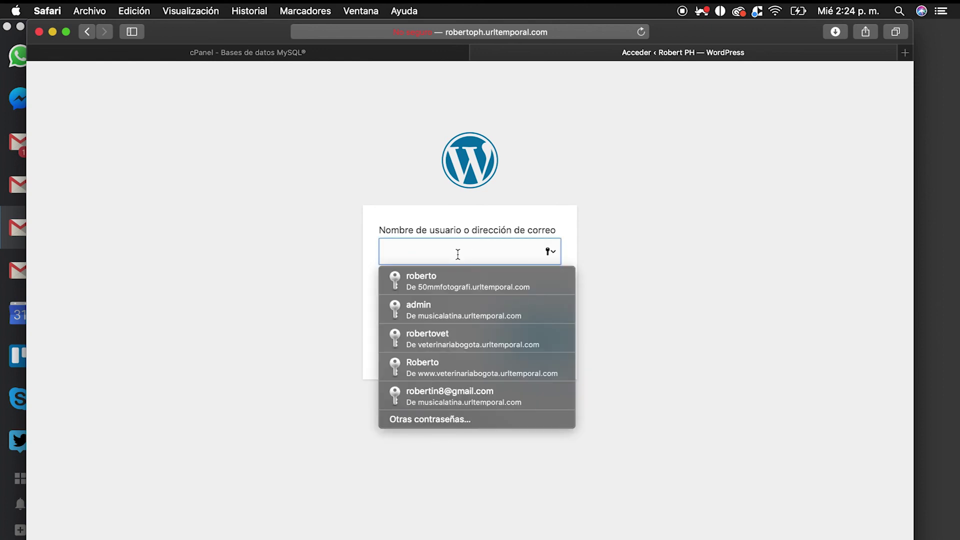
type("roberto")
key("Down")
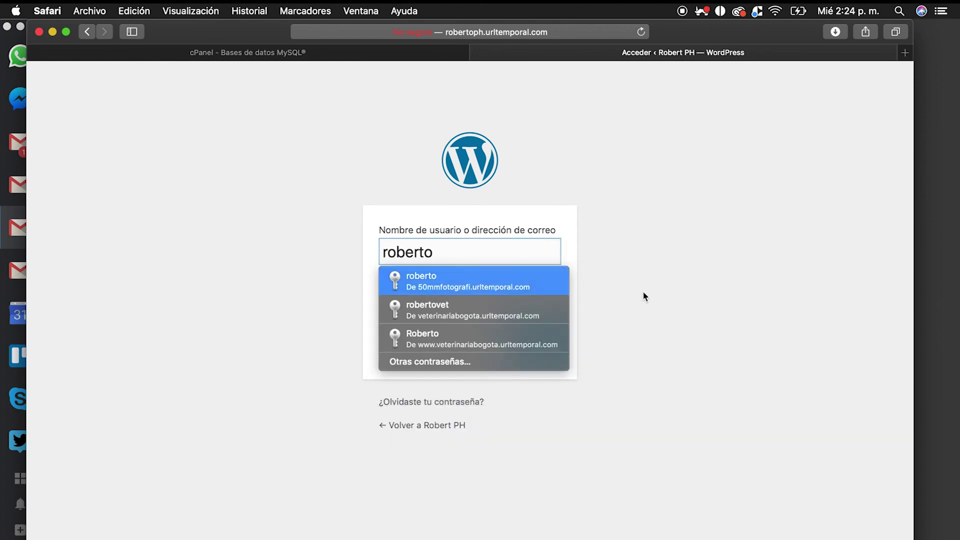
left_click(644, 292)
left_click(423, 308)
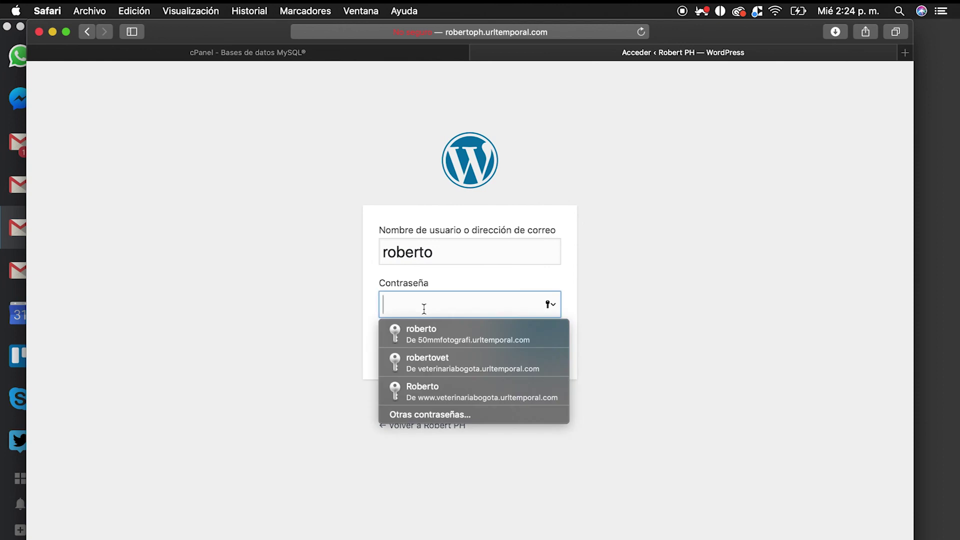
type("*************")
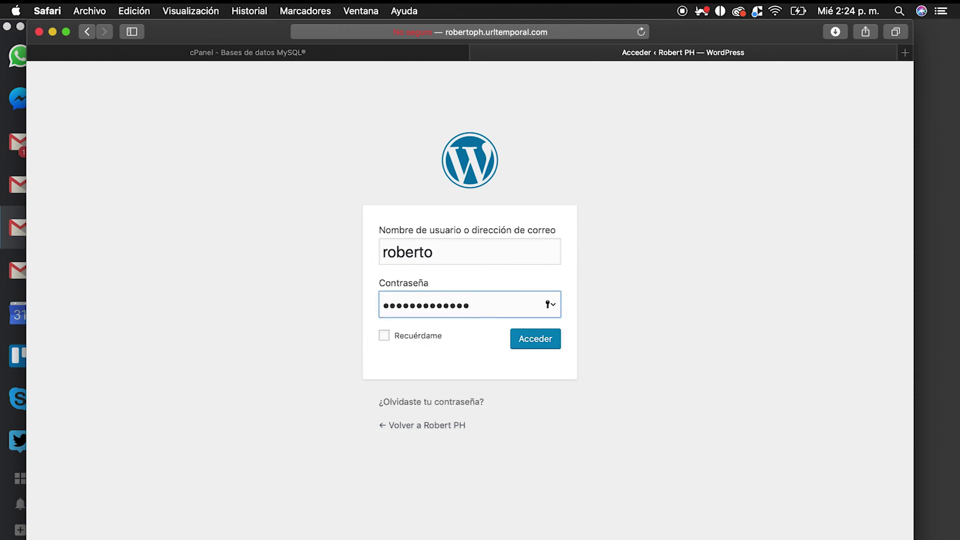
left_click(530, 344)
left_click(518, 132)
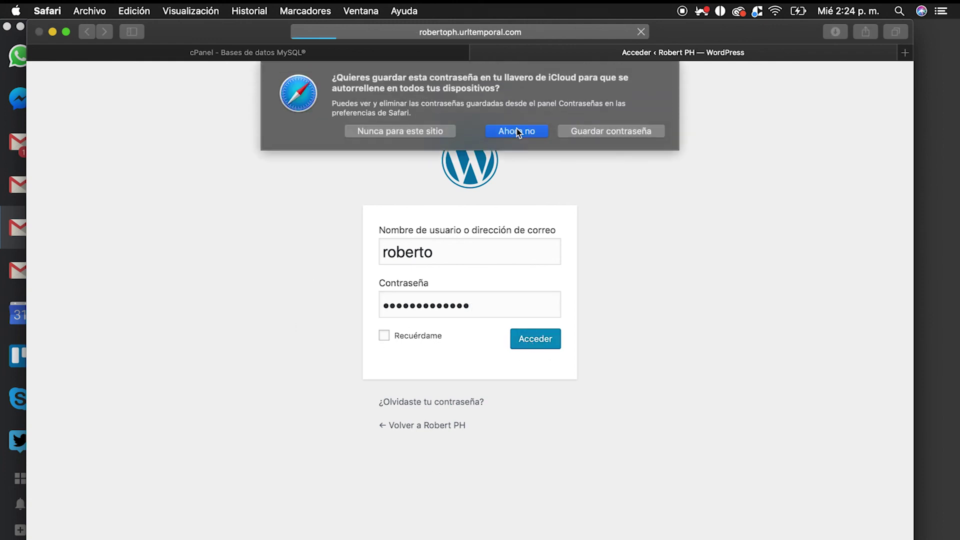